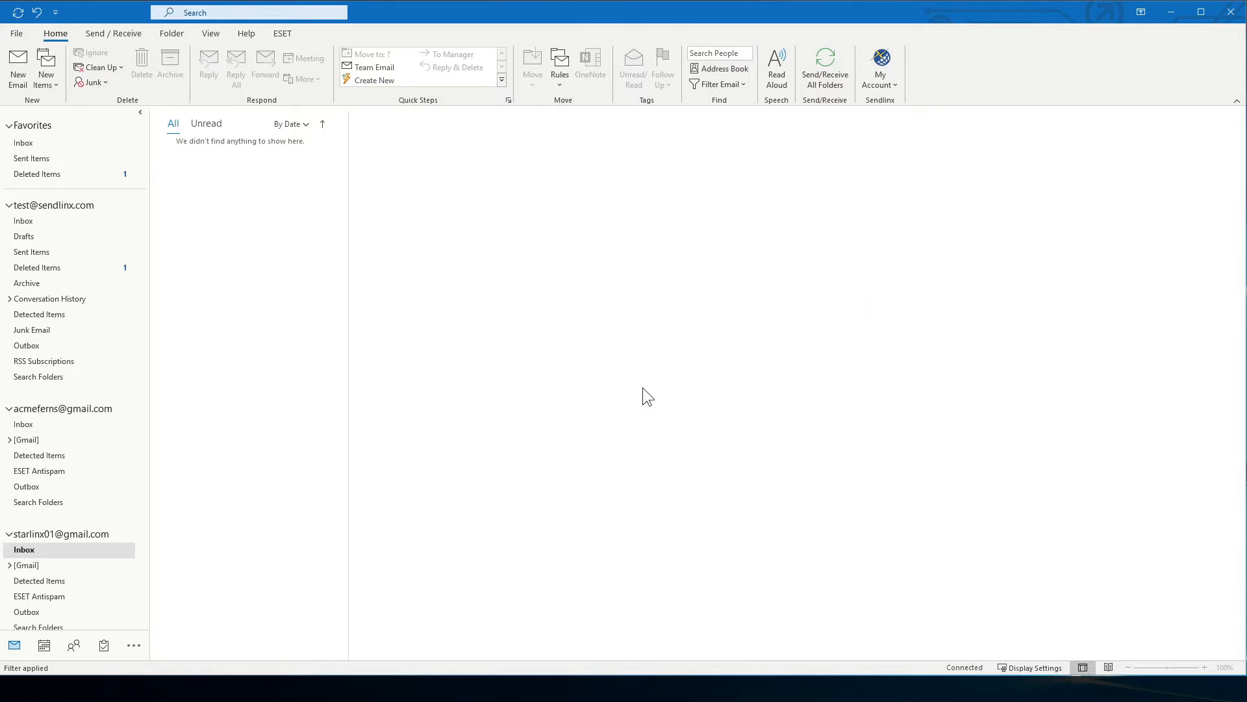
Open the Sendlinx Management Console's Options page and its Email Sender Rule editor
click(894, 81)
click(923, 139)
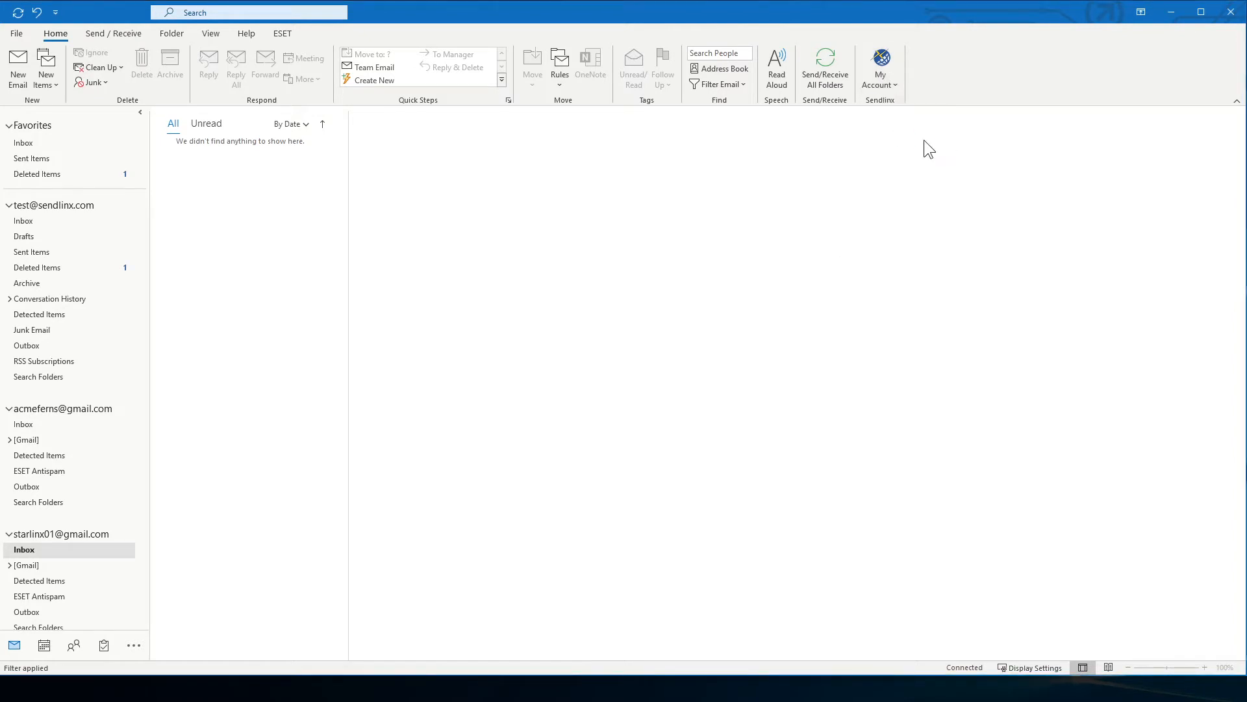
click(570, 135)
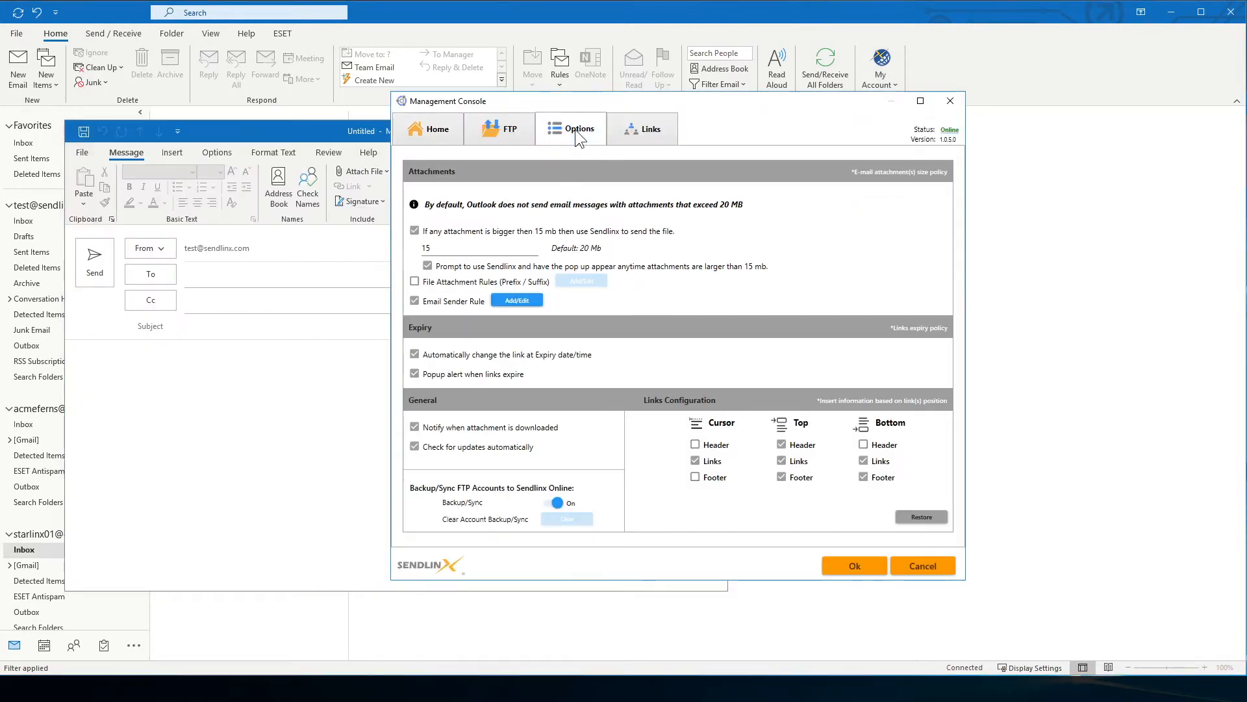
click(516, 301)
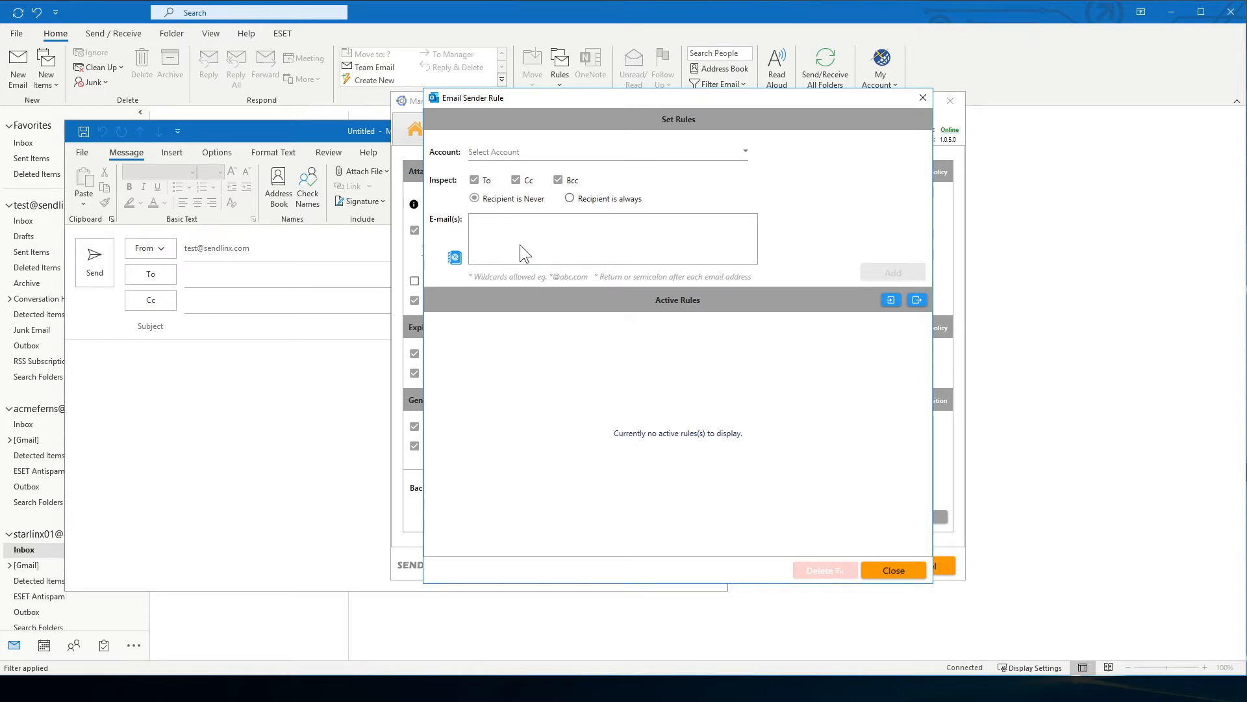
click(746, 152)
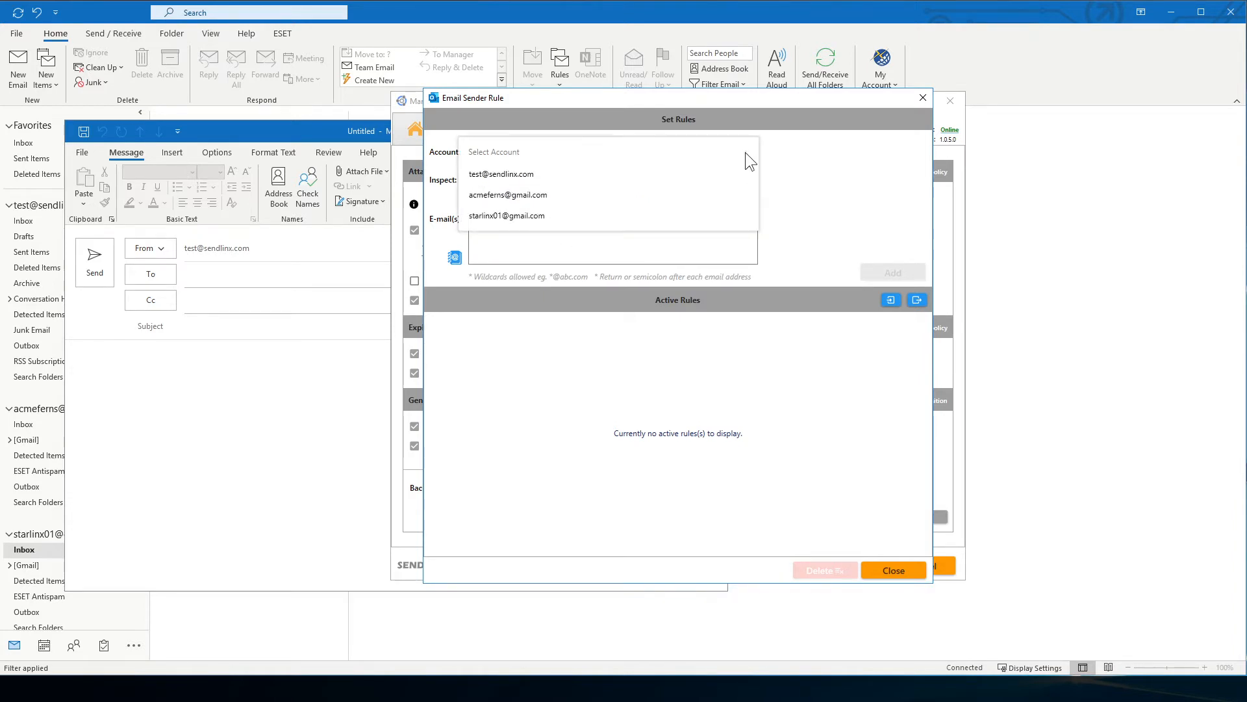
click(729, 197)
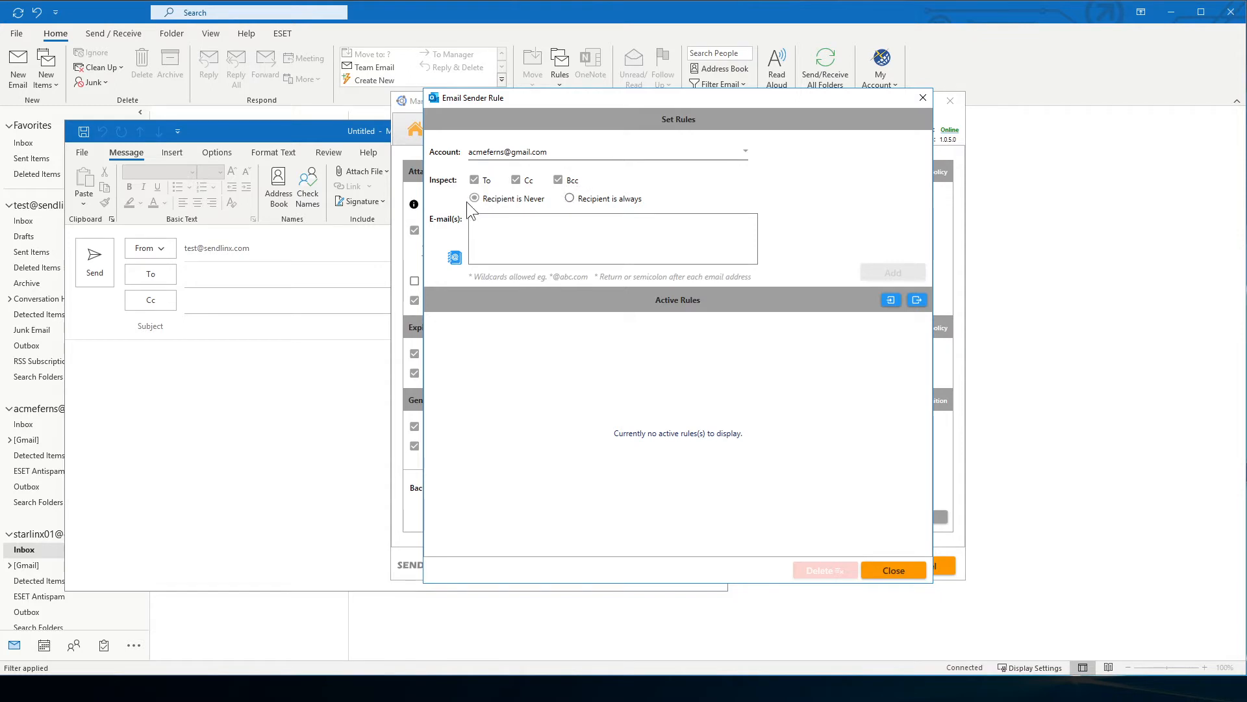
click(513, 229)
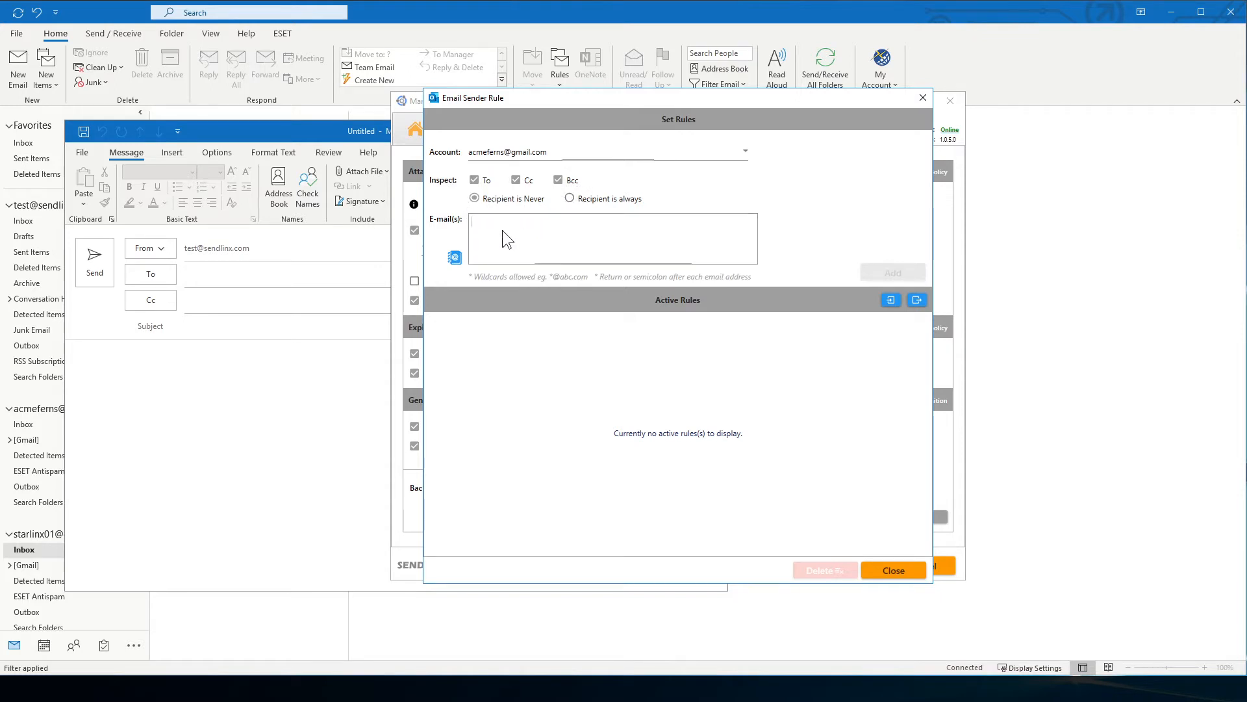
key(alt+Tab)
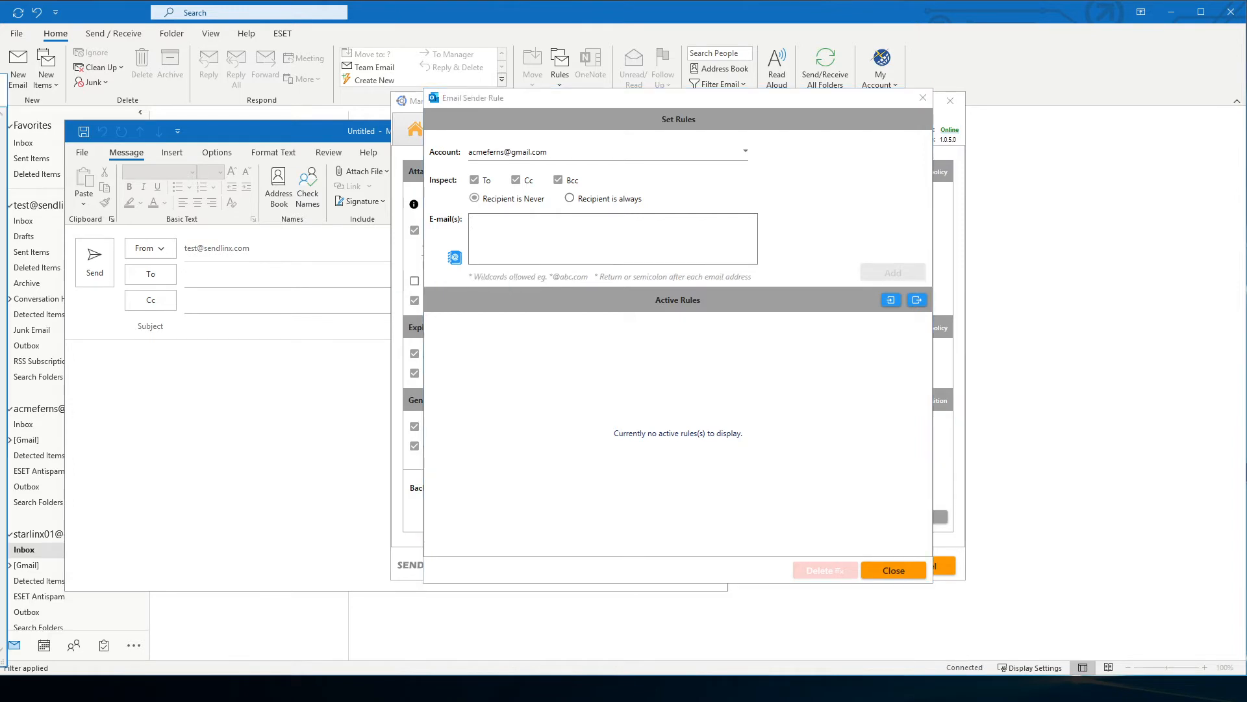
click(505, 257)
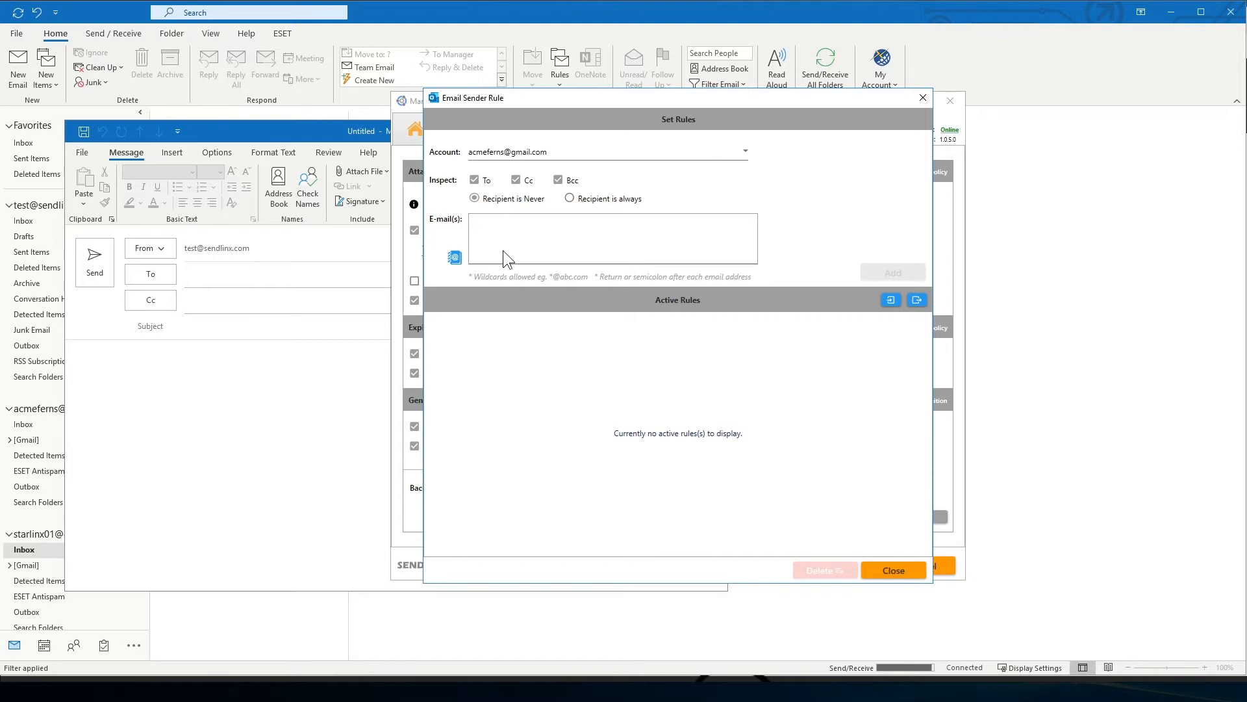
key(ctrl+v)
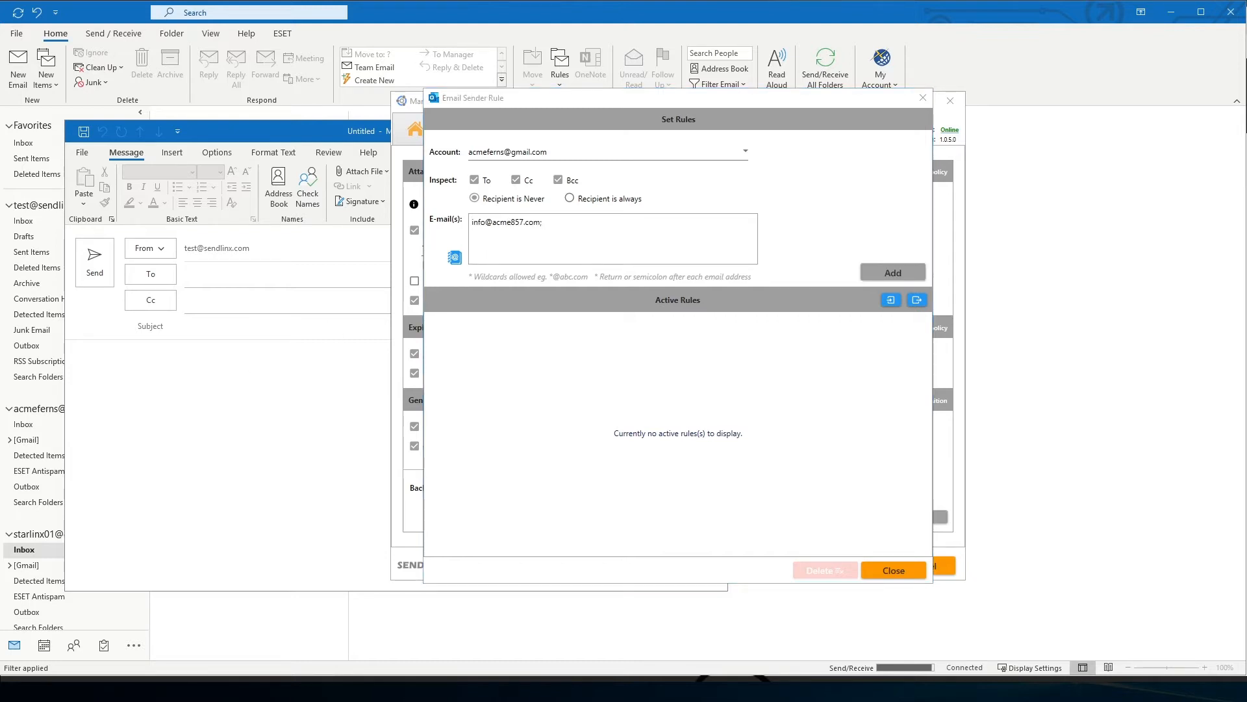
click(550, 245)
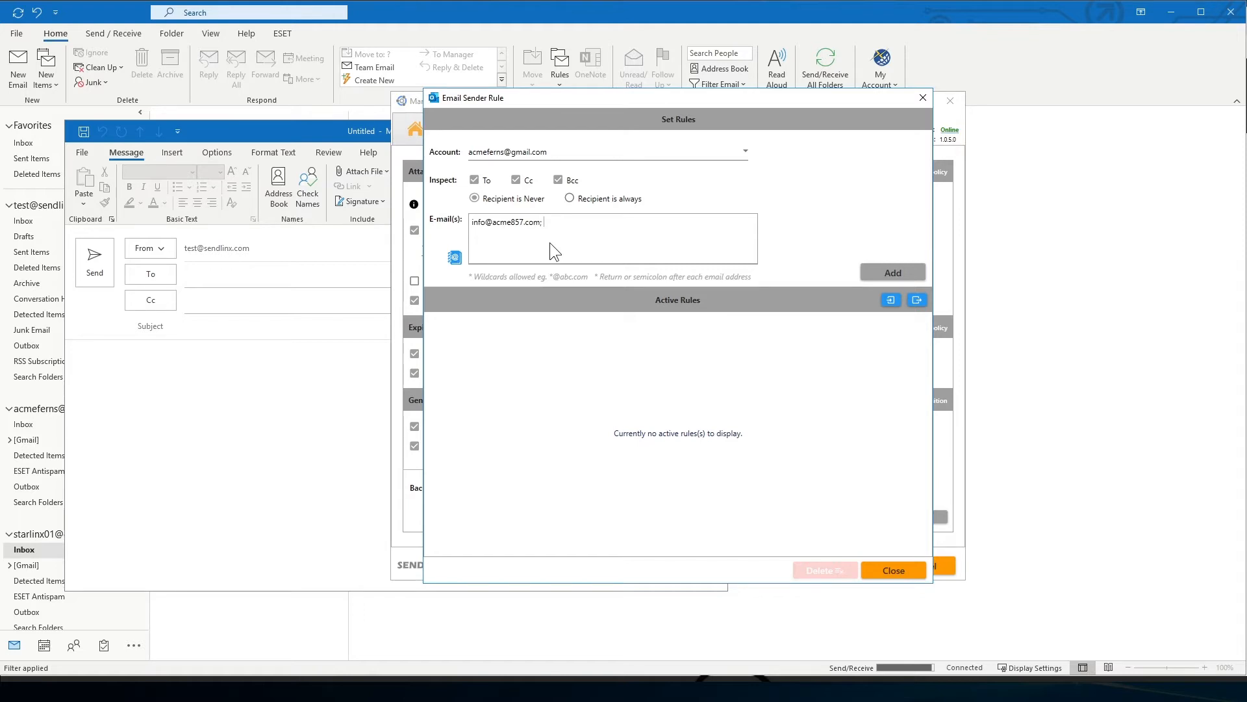
text(*@bluesky701.com)
click(893, 273)
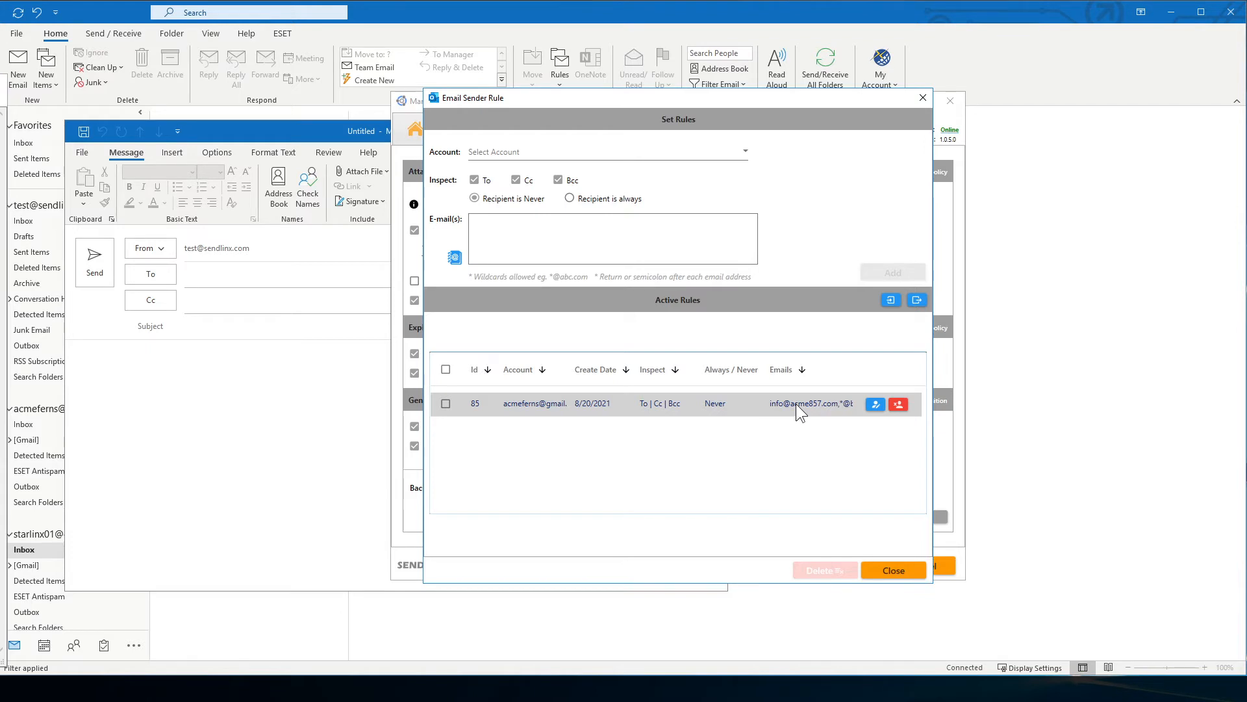
click(746, 153)
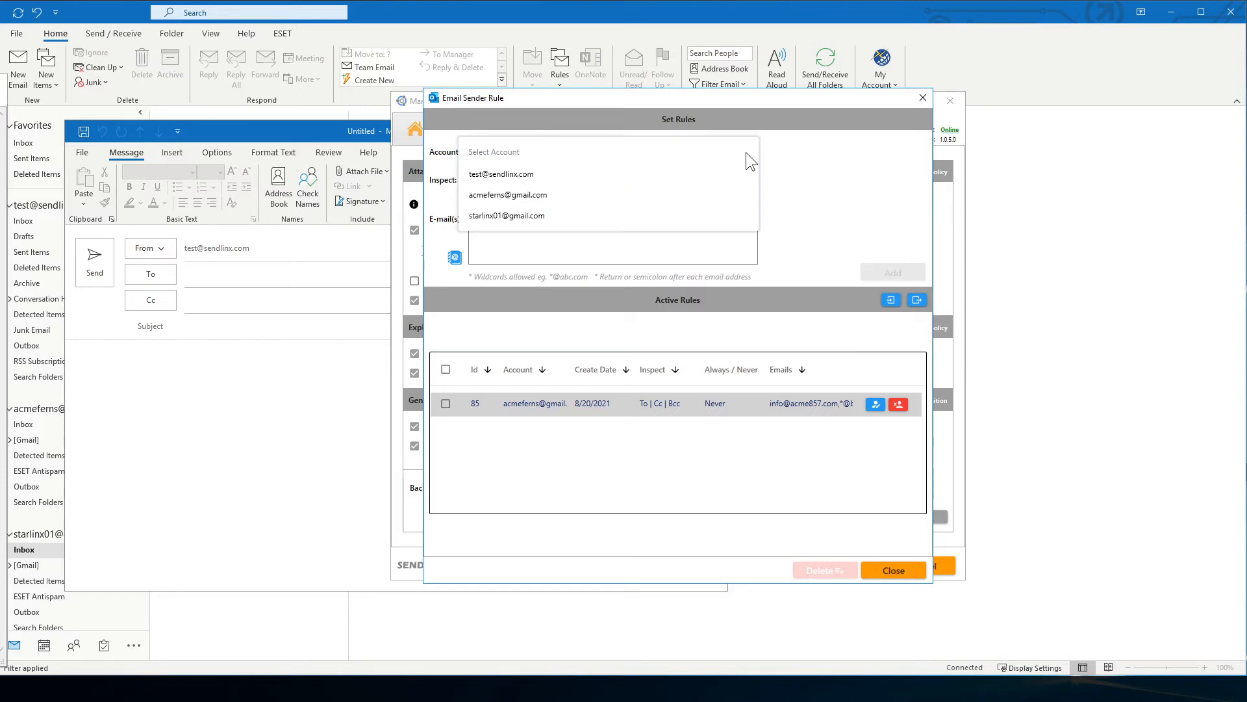
click(578, 217)
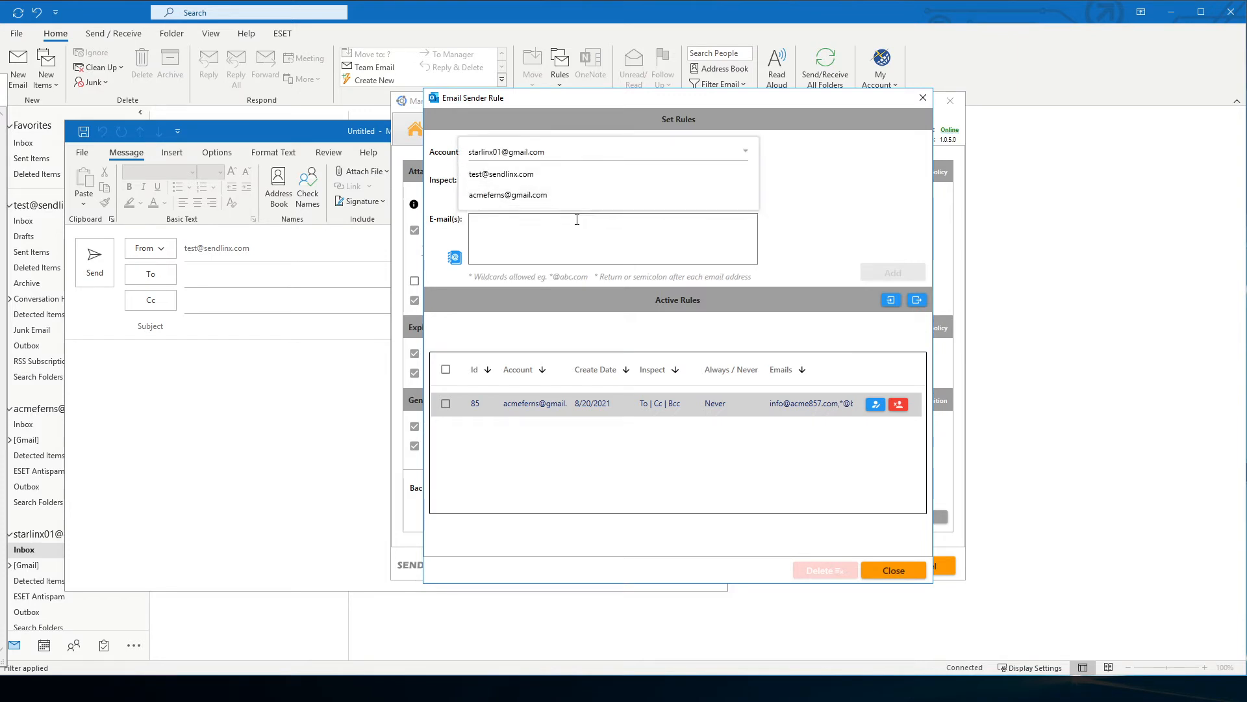
click(570, 198)
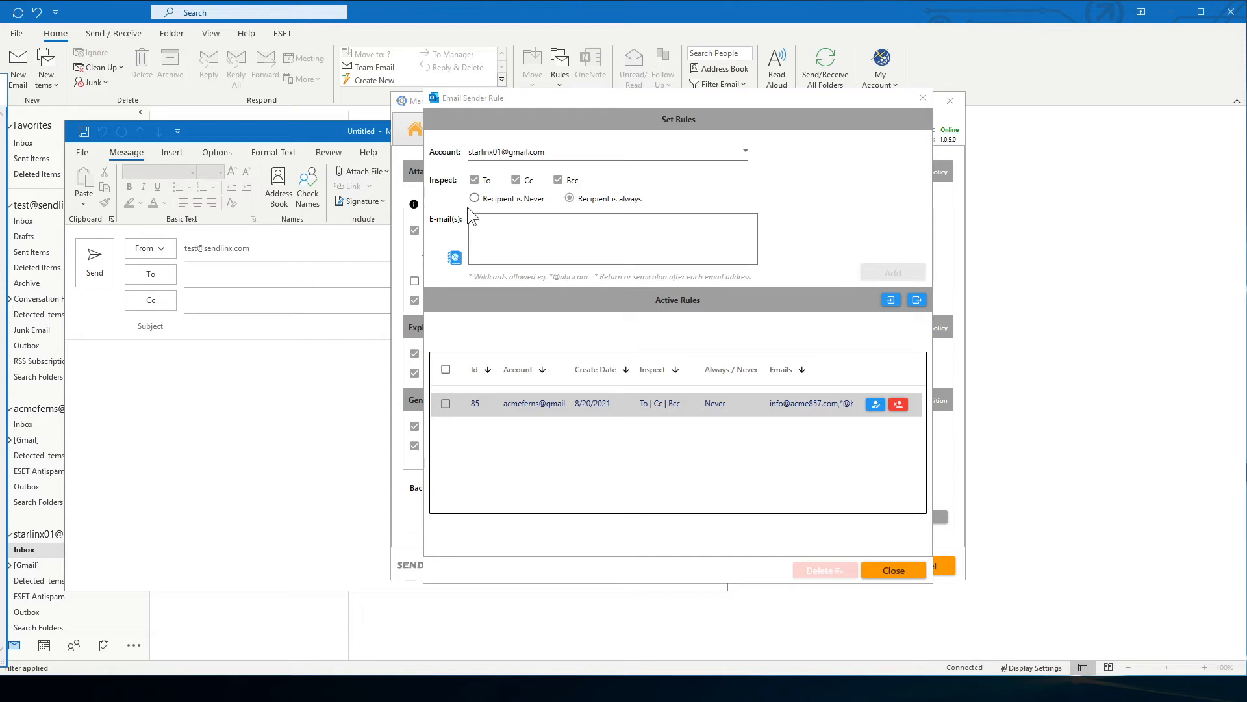
text(*@north568.com)
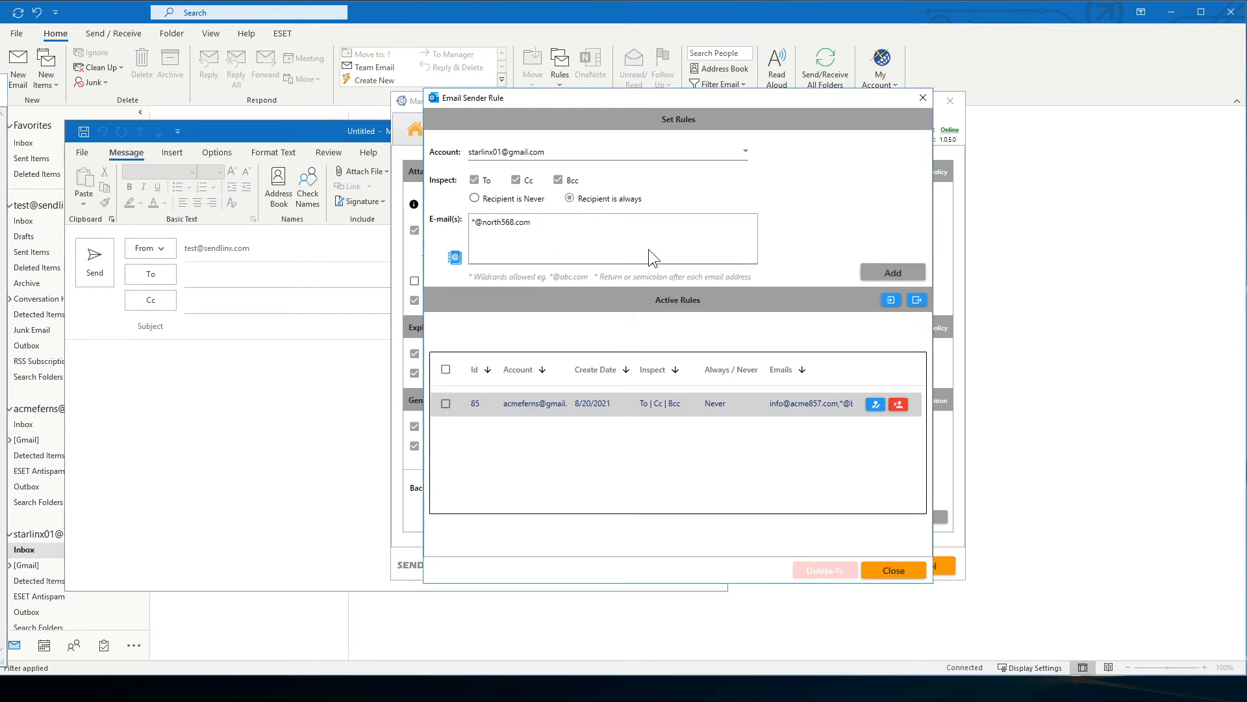
click(888, 273)
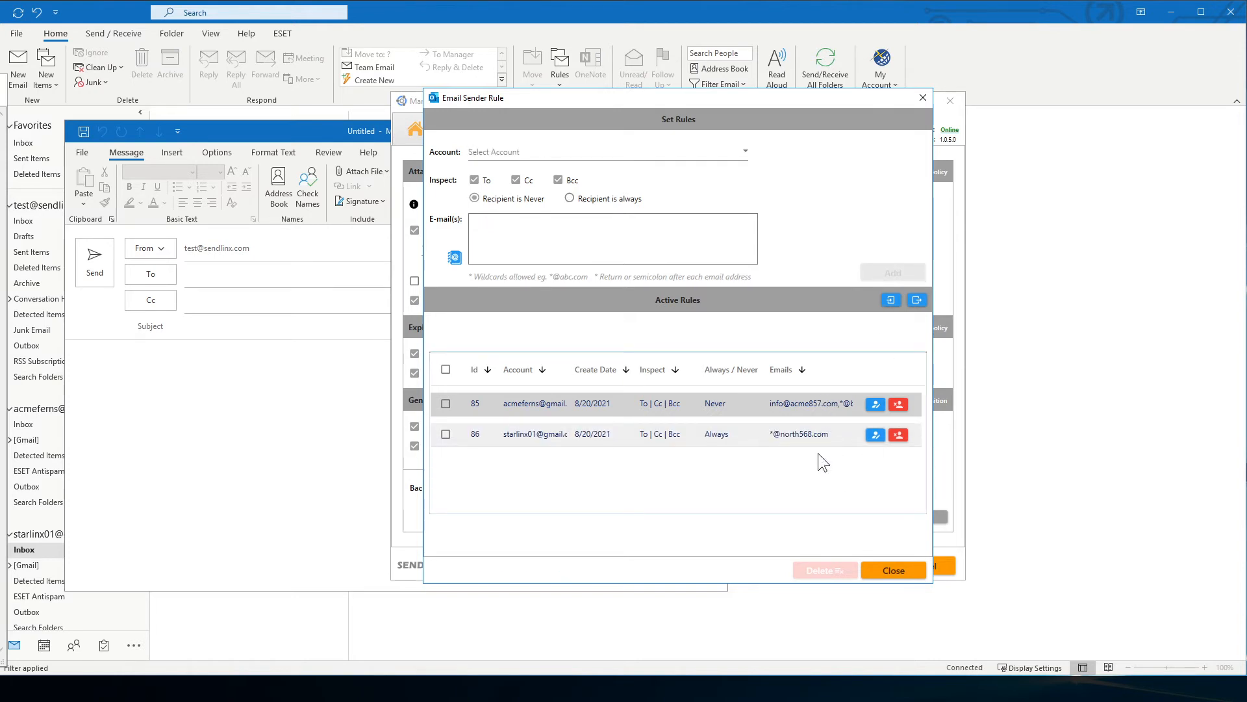
click(894, 572)
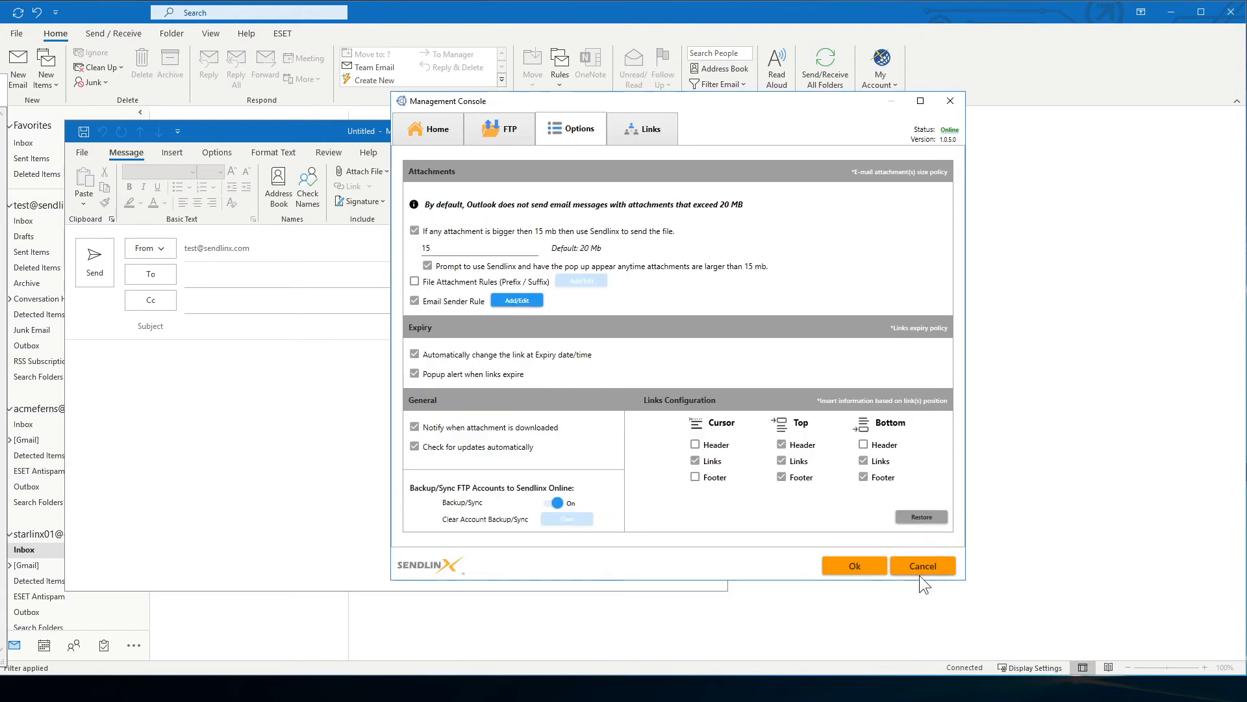
Close the Management Console and set the new message to send from the first Gmail account
click(855, 565)
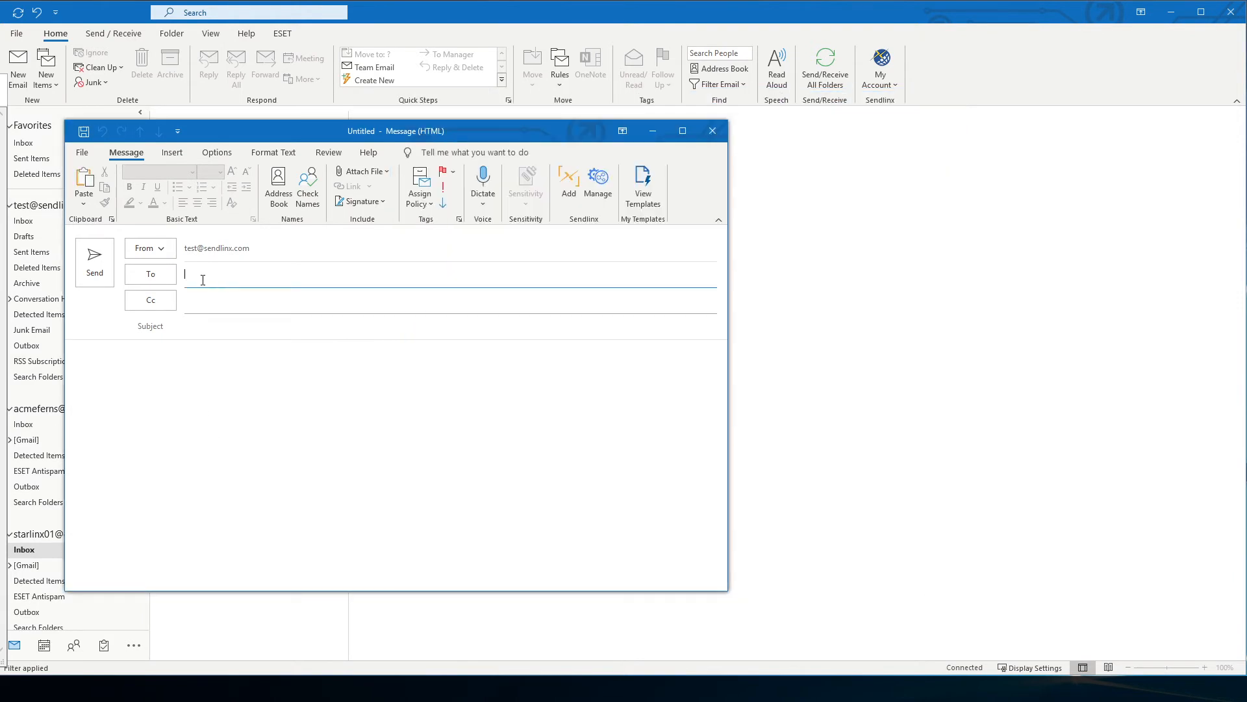
click(156, 249)
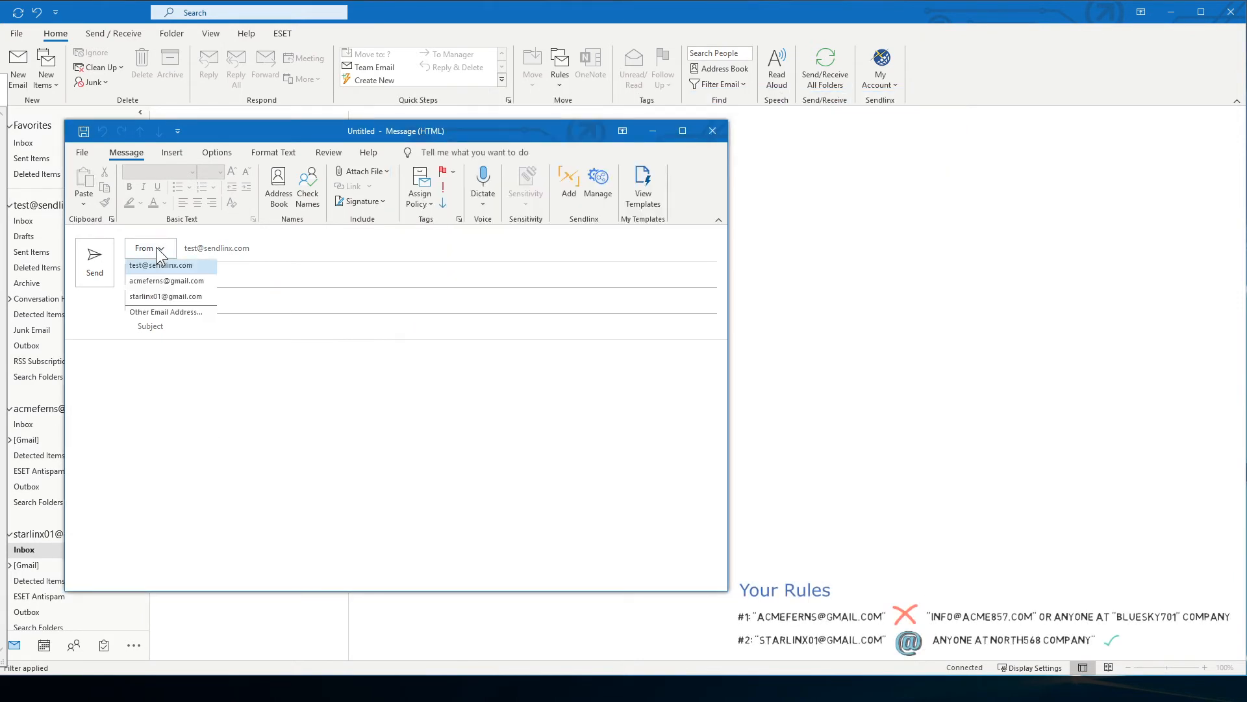
click(160, 281)
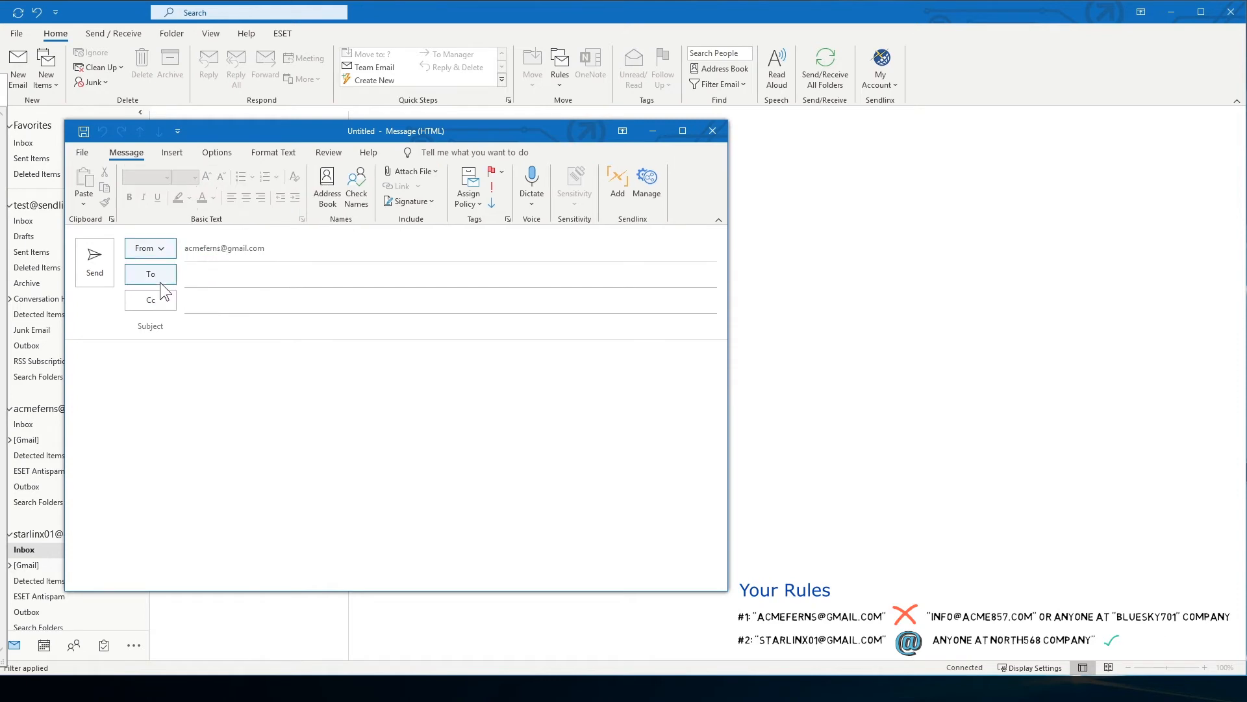
Address the message to a bluesky701.com recipient, with subject 'test' and body 'test'
click(209, 280)
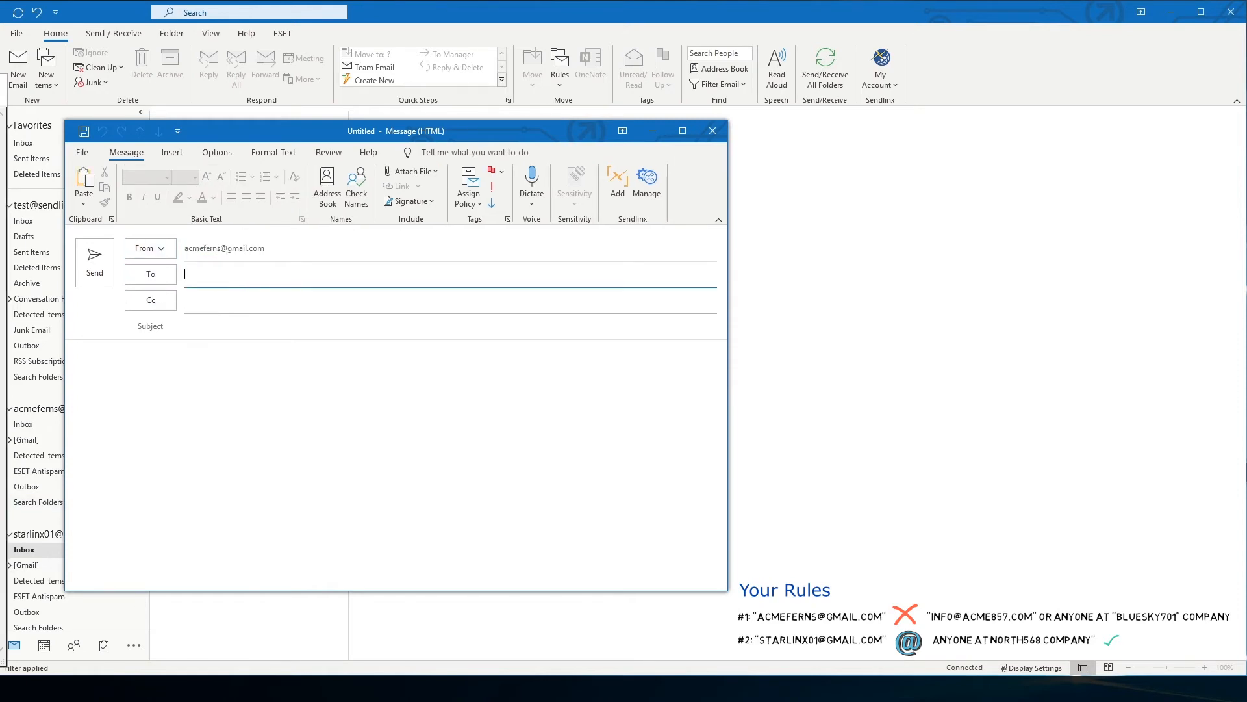
key(alt+Tab)
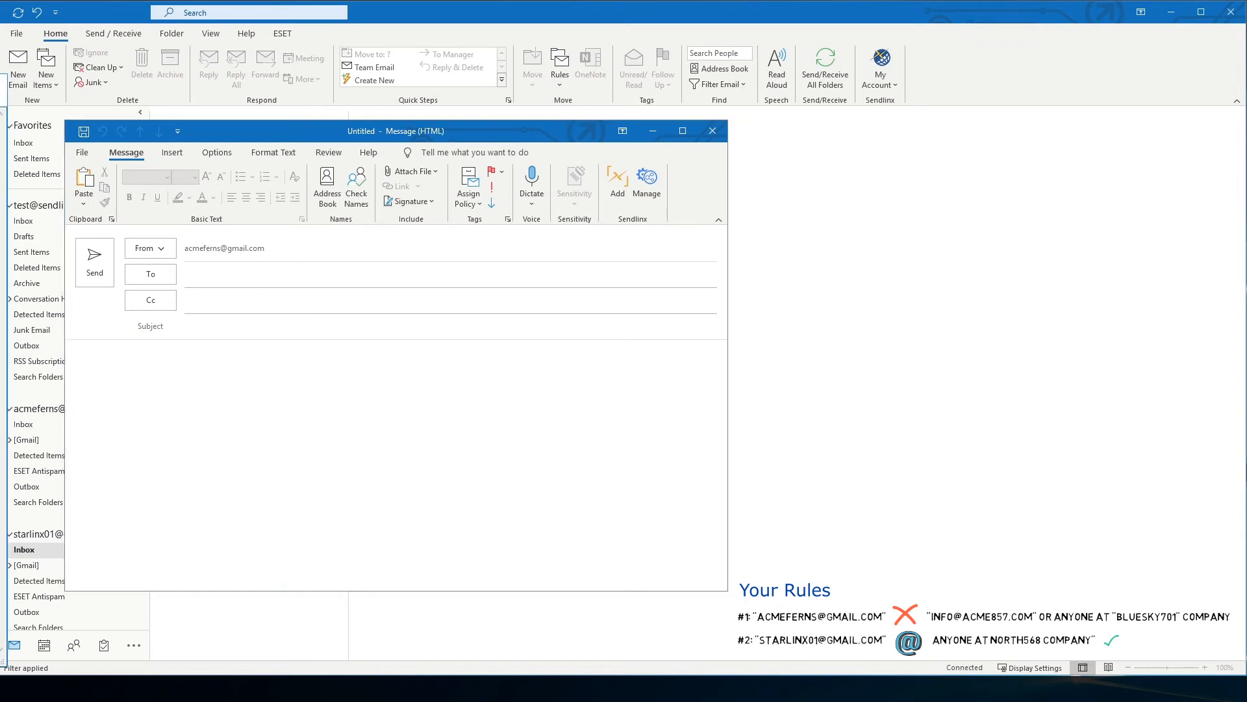
click(211, 280)
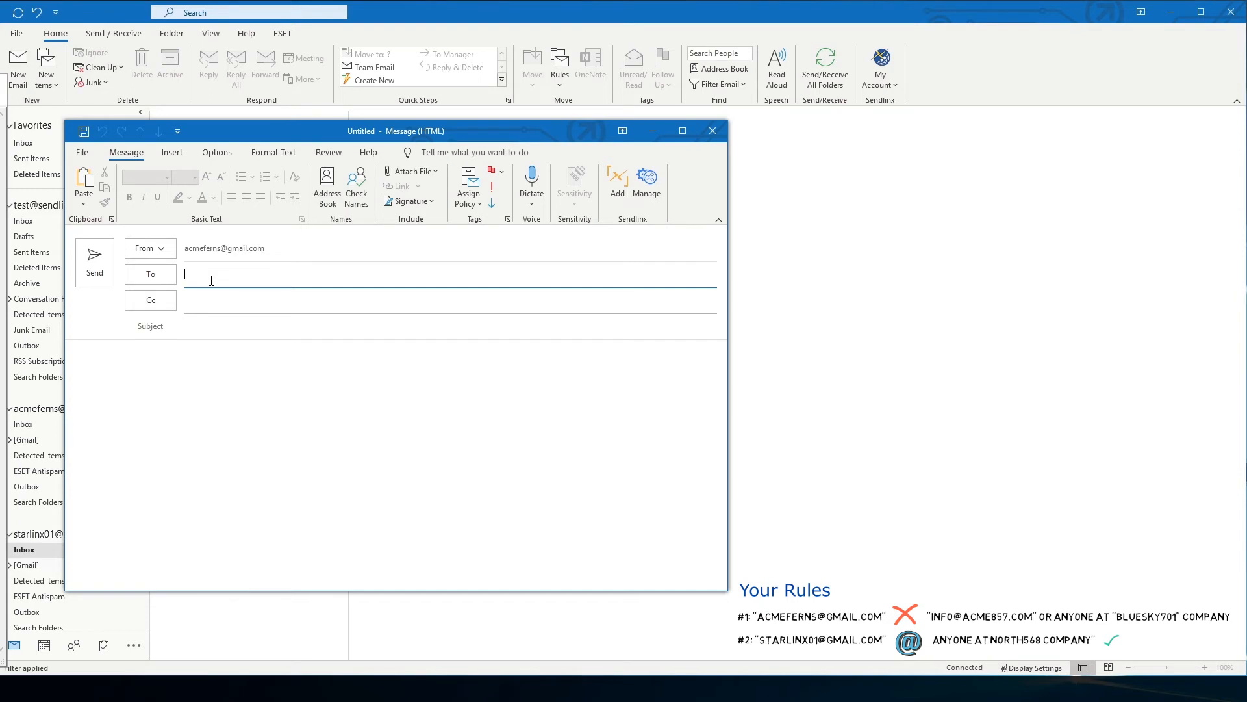
click(243, 314)
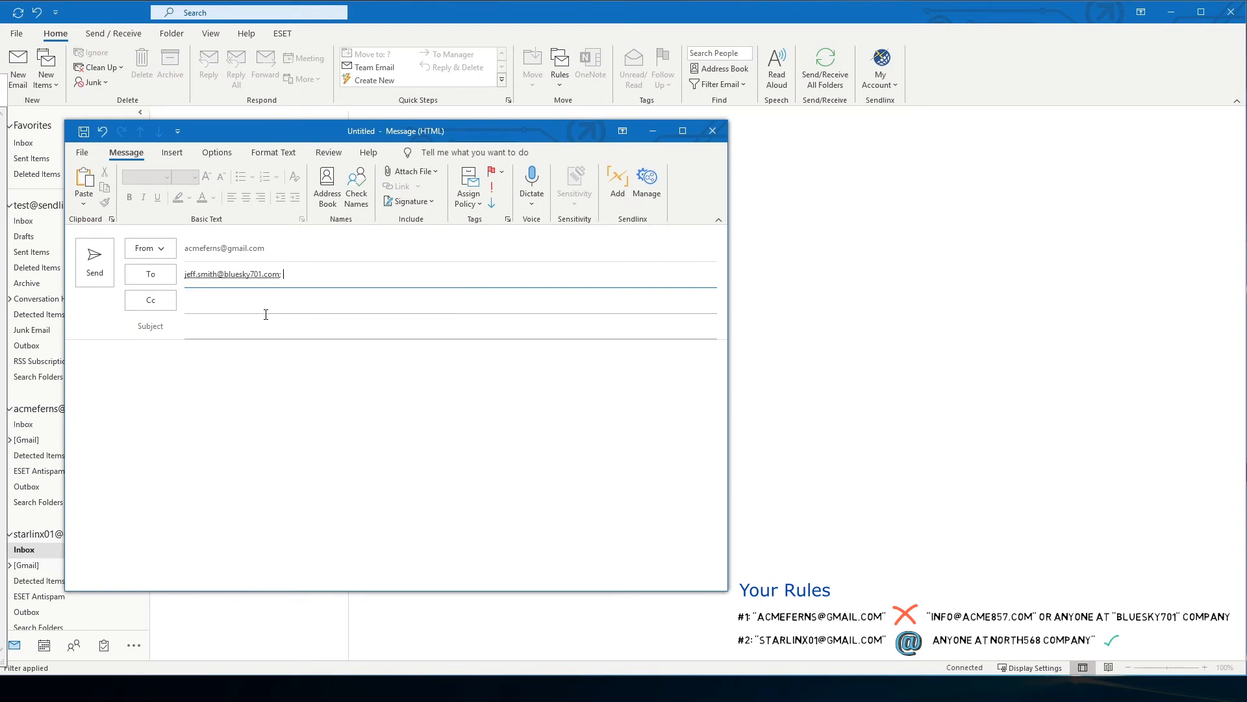
click(209, 329)
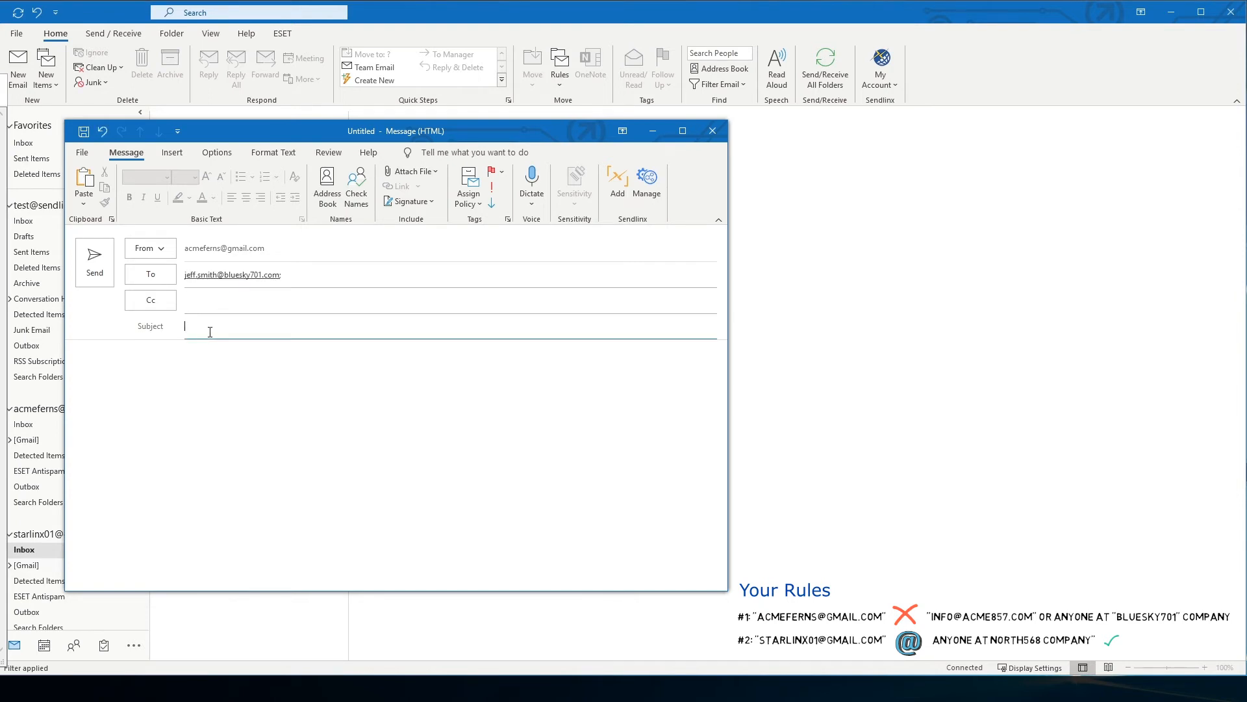
text(test)
click(163, 357)
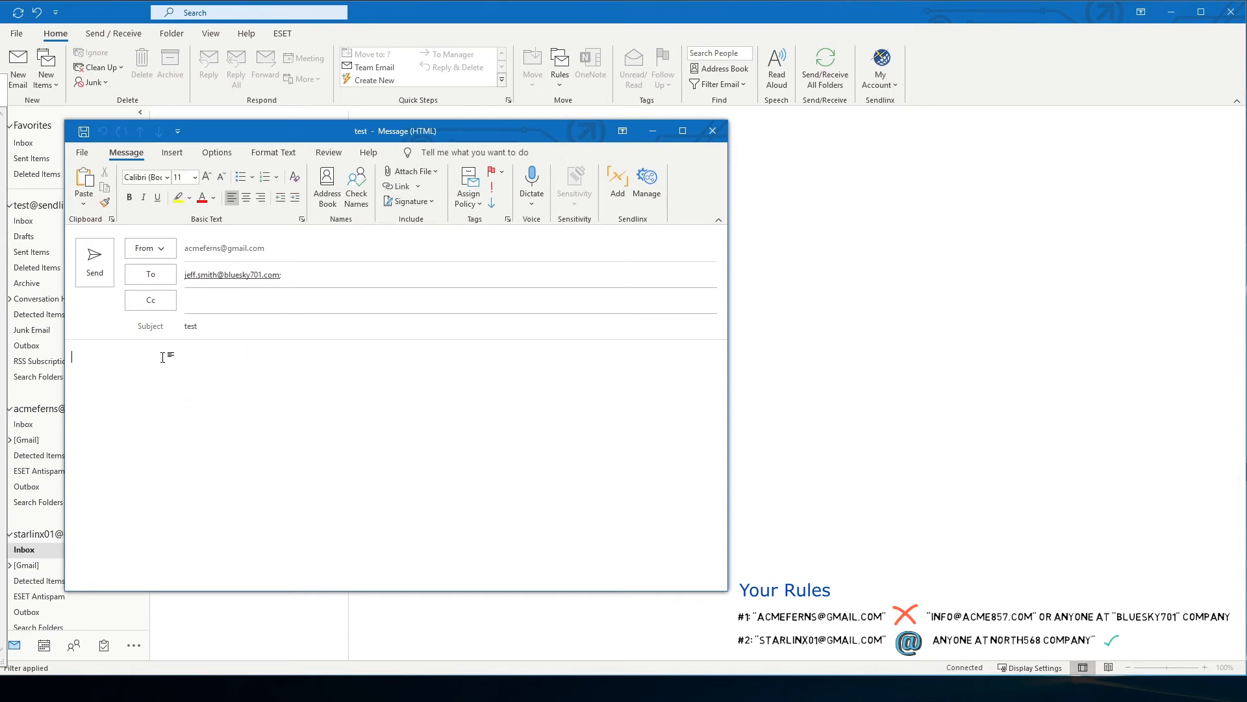
text(test)
click(96, 267)
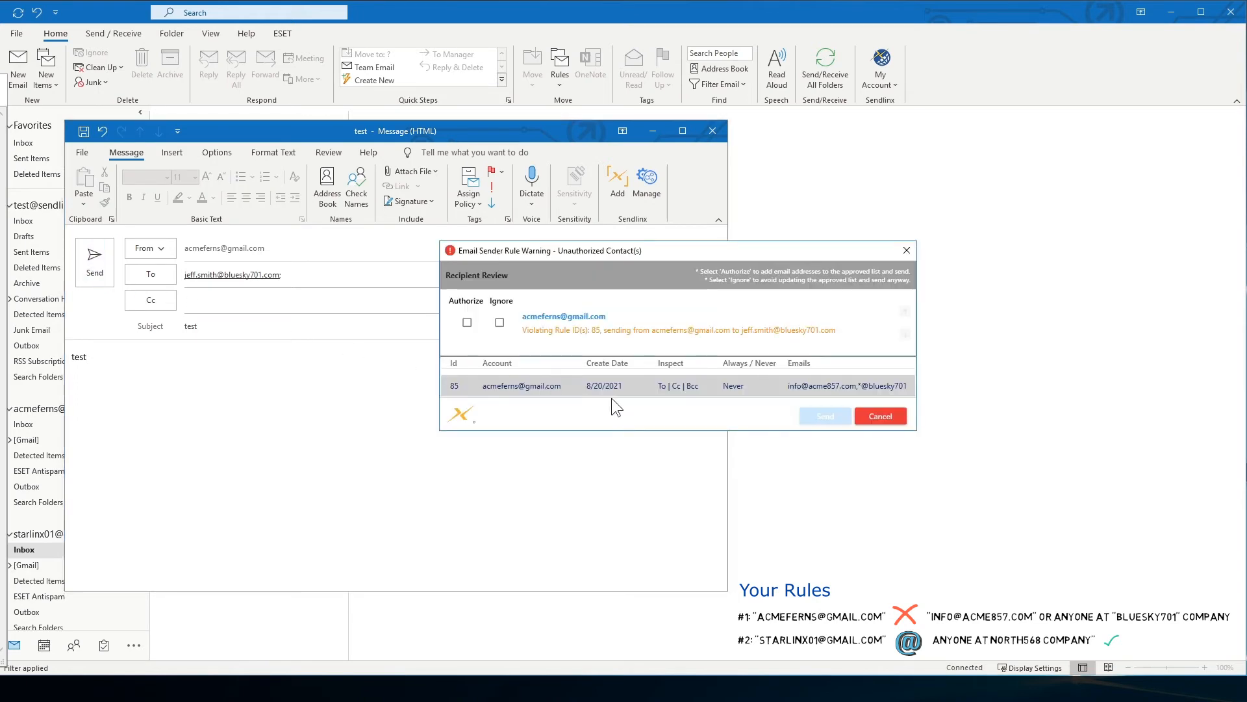
click(467, 322)
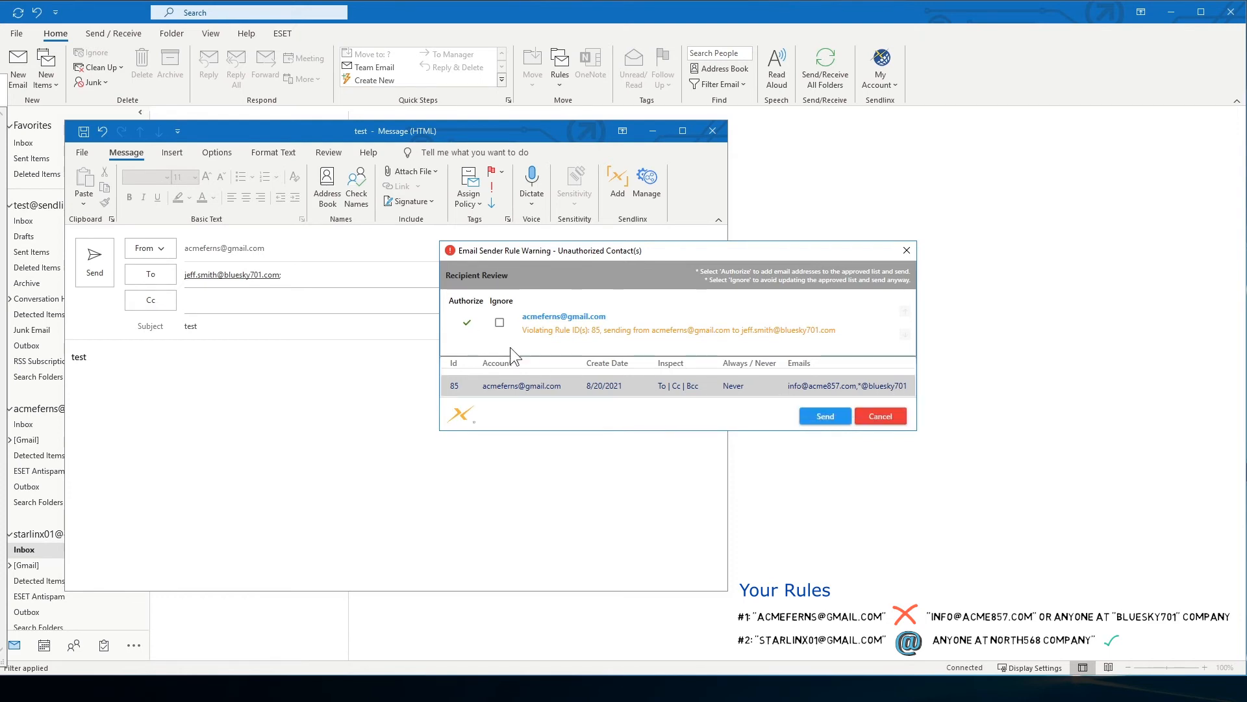
click(500, 323)
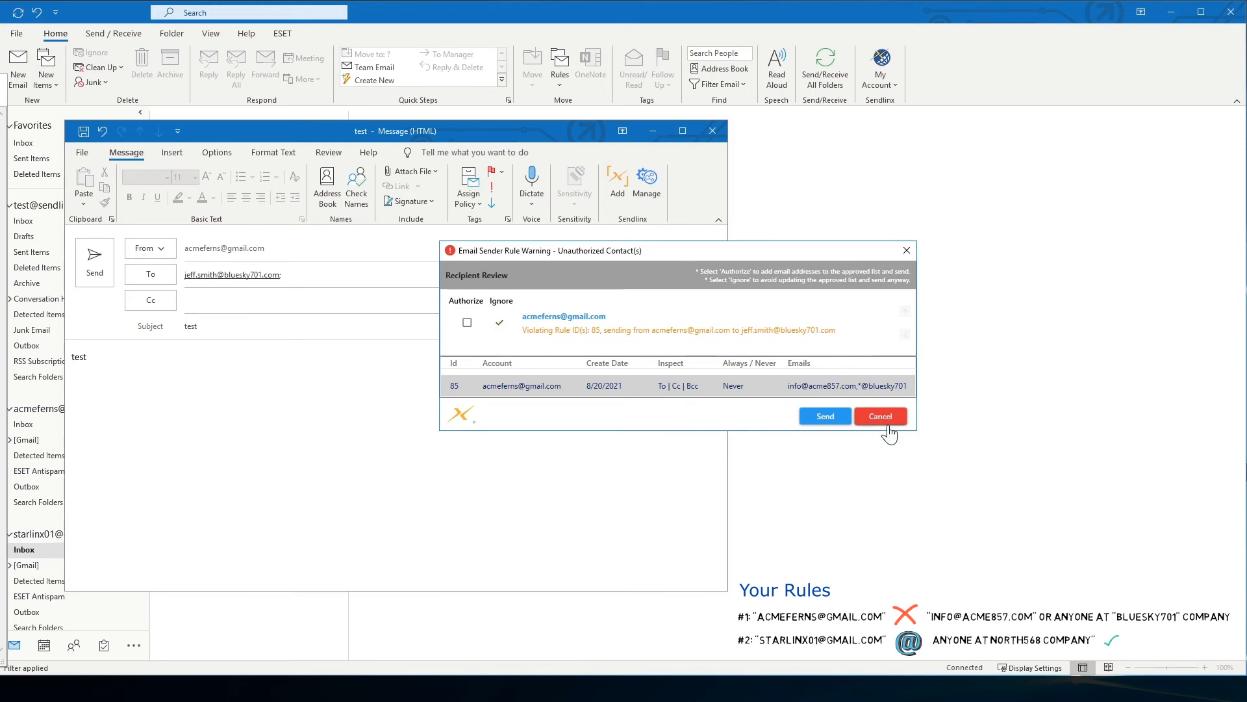
click(906, 250)
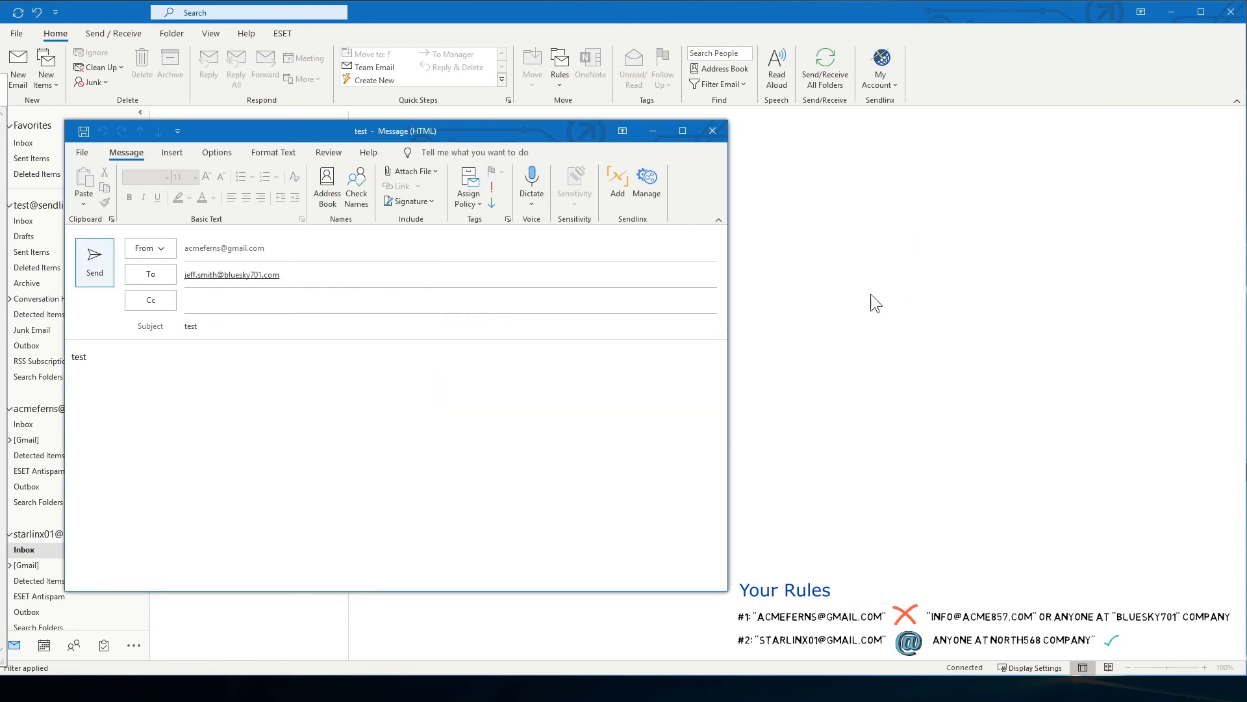
Switch the sender to the second Gmail account, add a skynet501.com recipient, and send the message
click(164, 249)
click(166, 297)
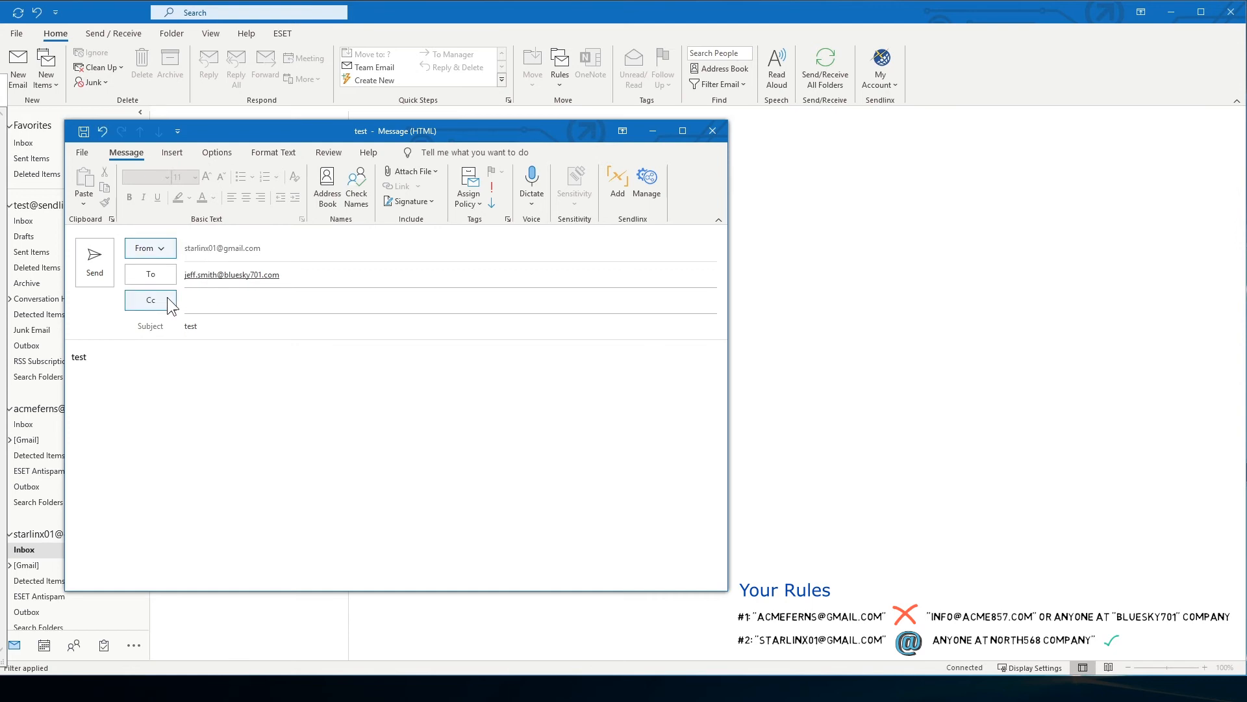
click(293, 275)
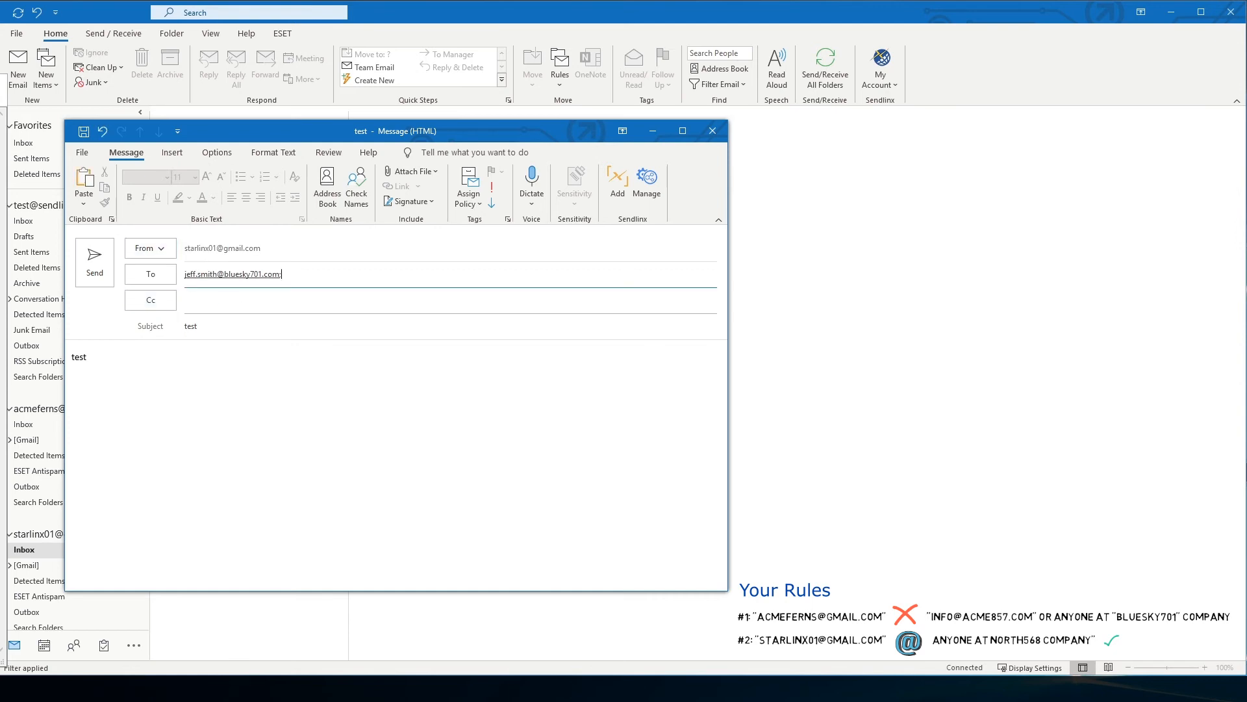
key(alt+Tab)
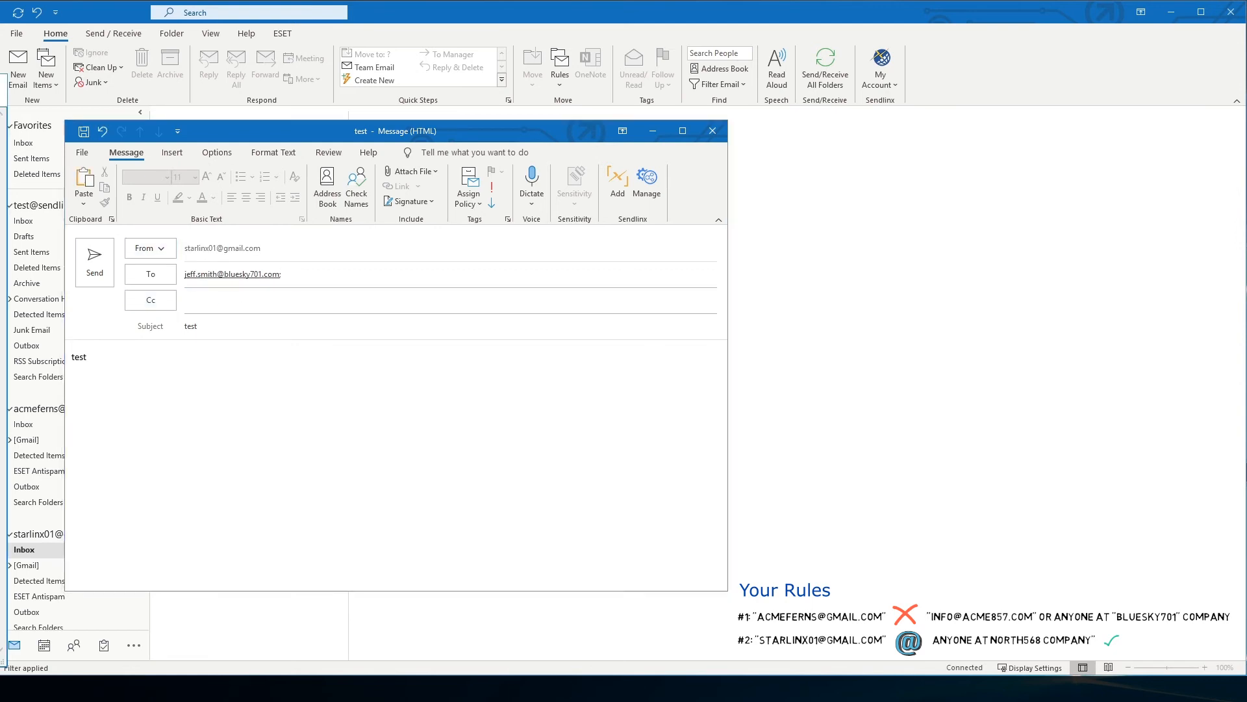
click(344, 278)
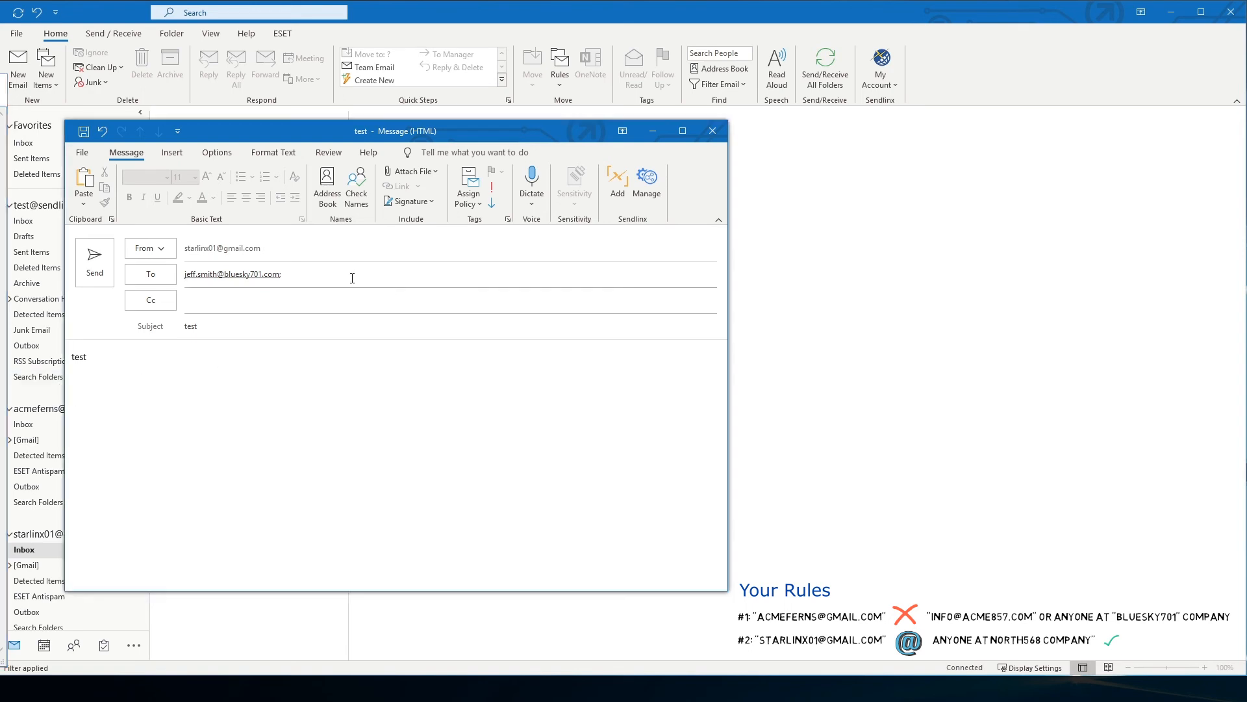
key(ctrl+v)
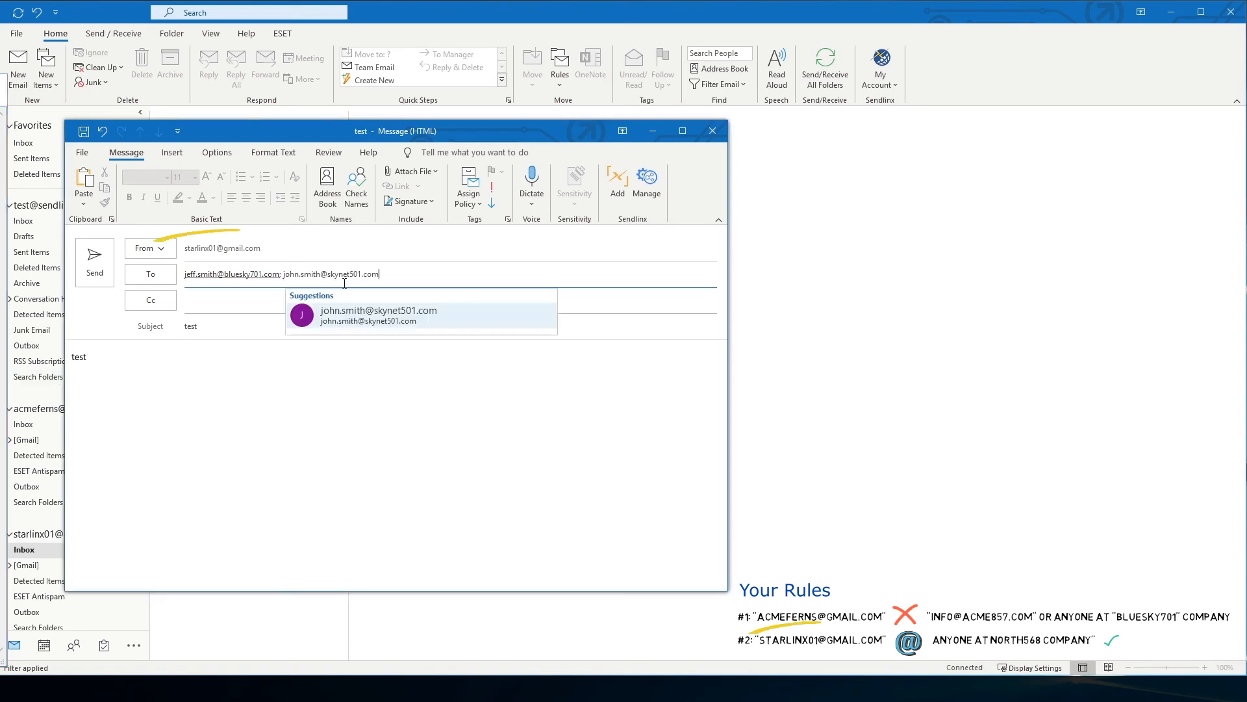
click(359, 317)
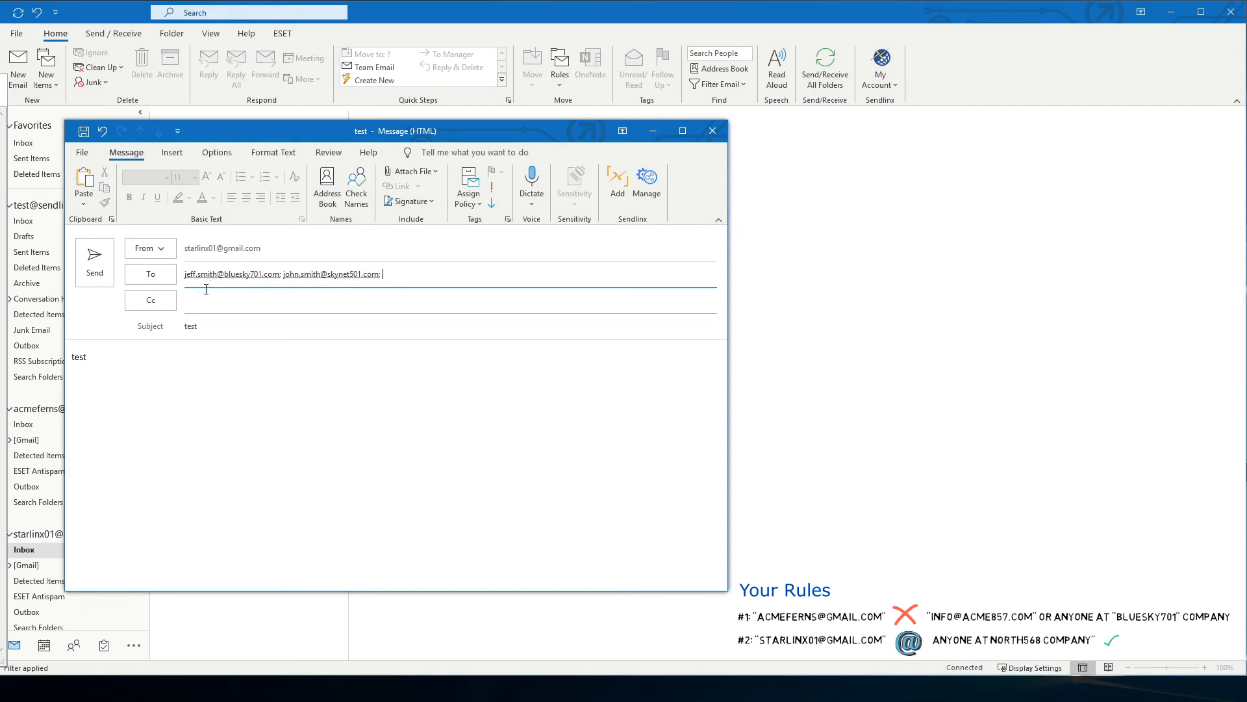
click(90, 278)
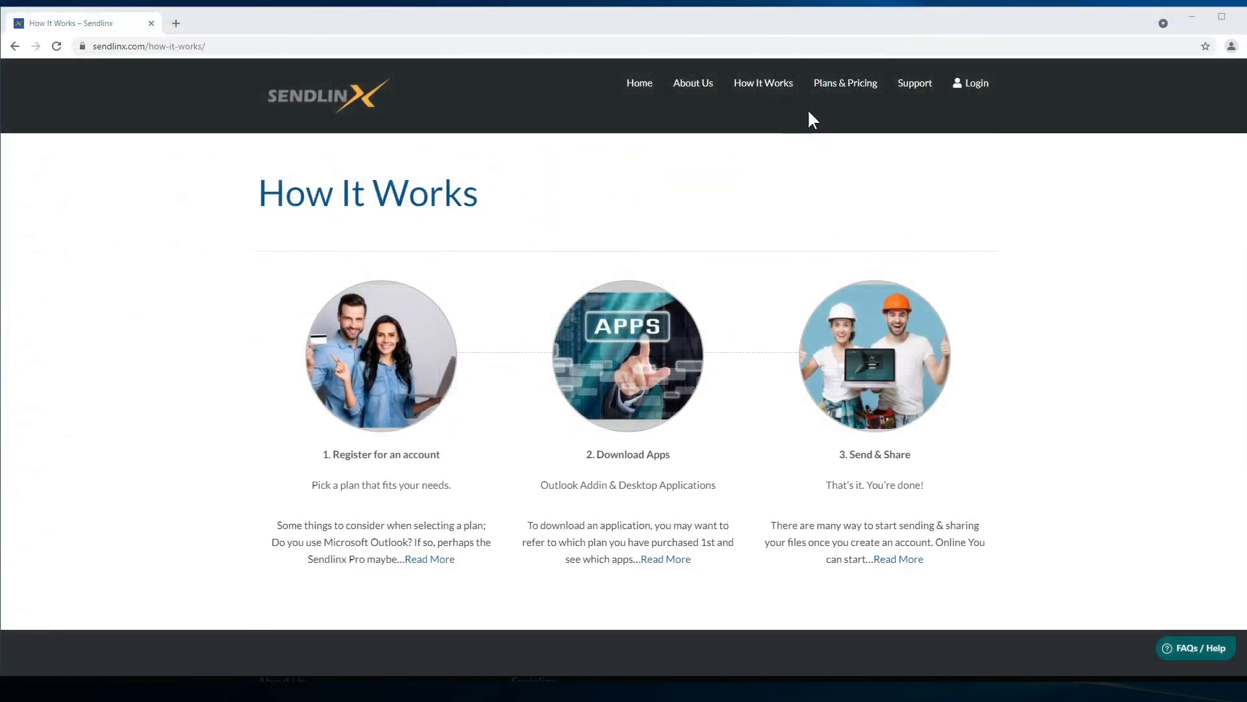
Open the Email Sender Rules (ESR) page from How It Works > Outlook Plugin and browse its criteria examples
mouse_move(812, 94)
mouse_move(773, 149)
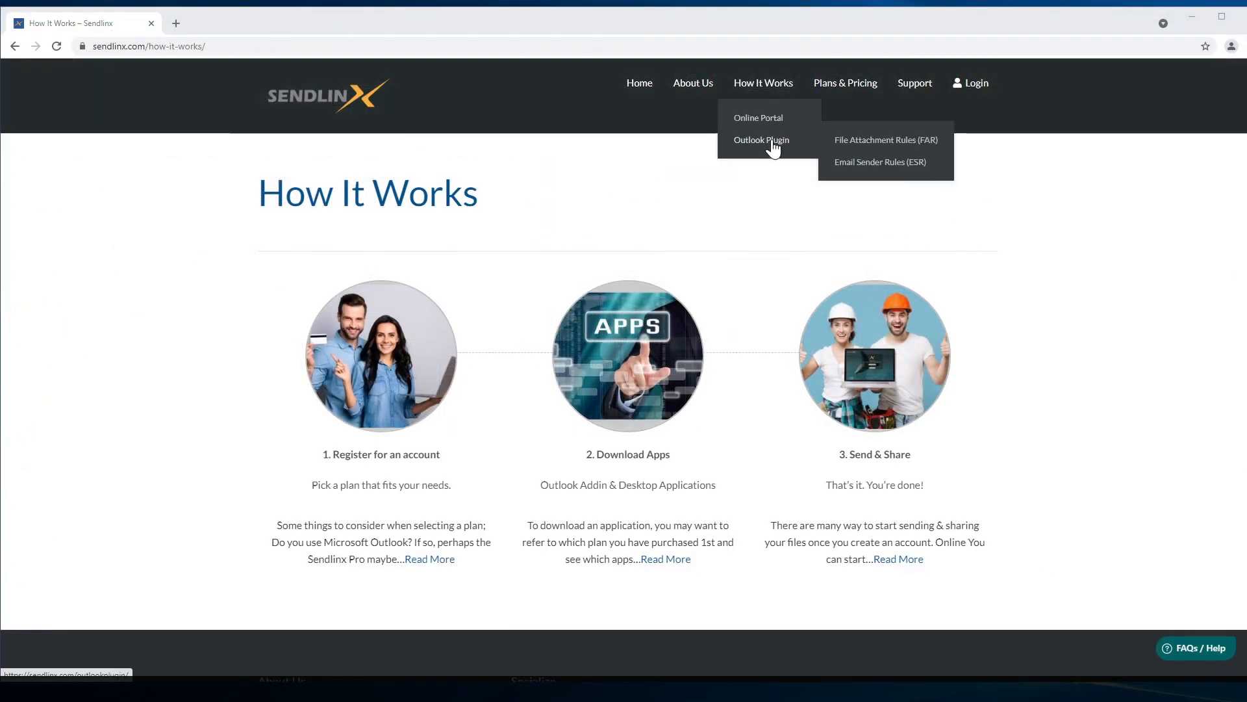
click(882, 173)
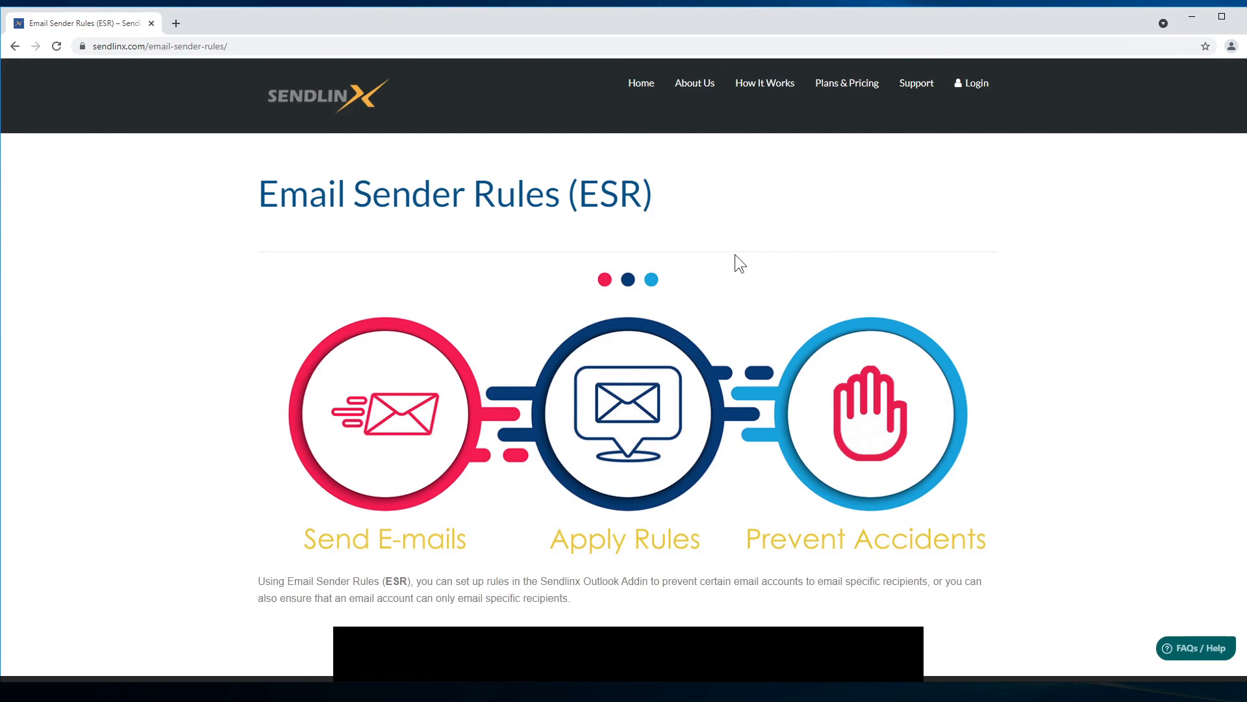
scroll(741, 263, down, 15)
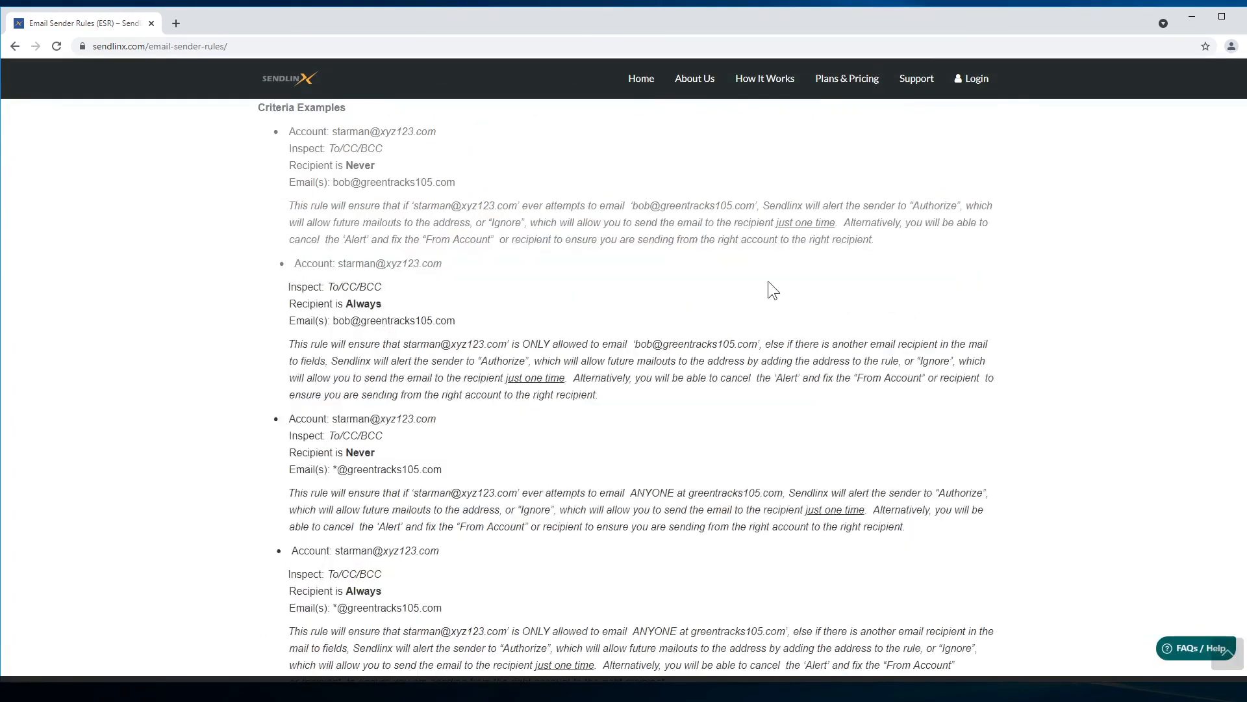
scroll(769, 282, down, 2)
scroll(771, 287, up, 10)
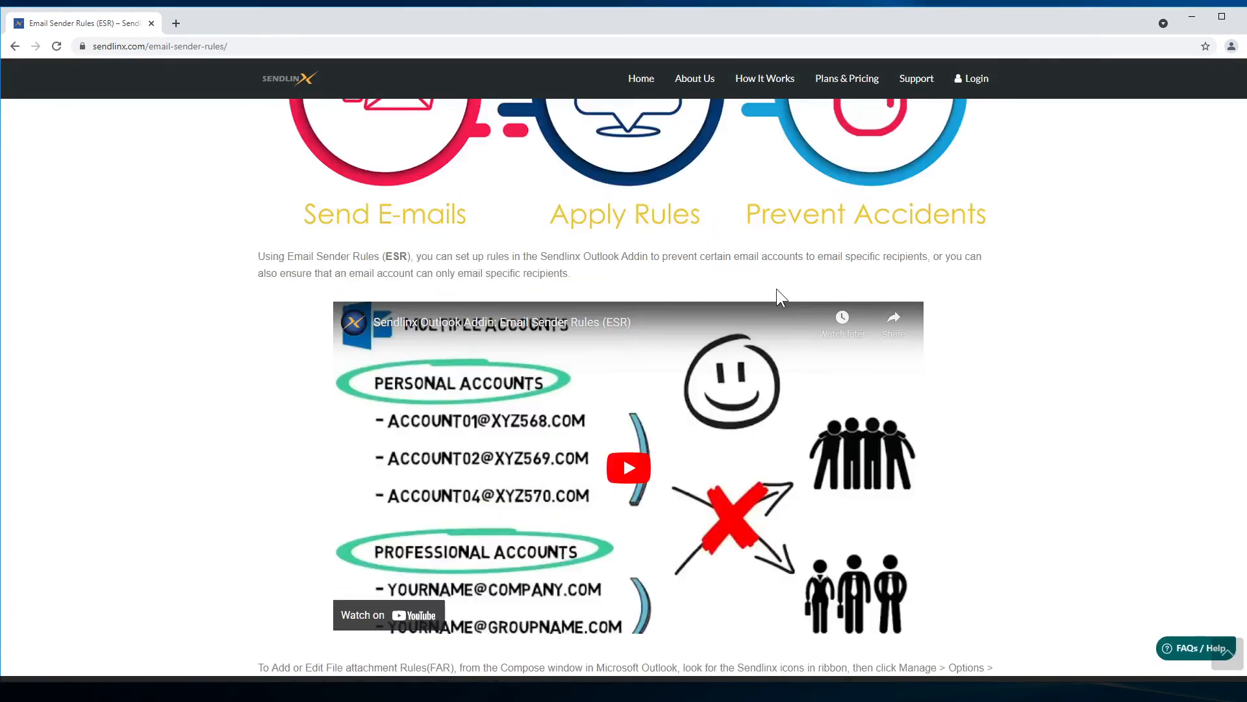
scroll(777, 288, up, 5)
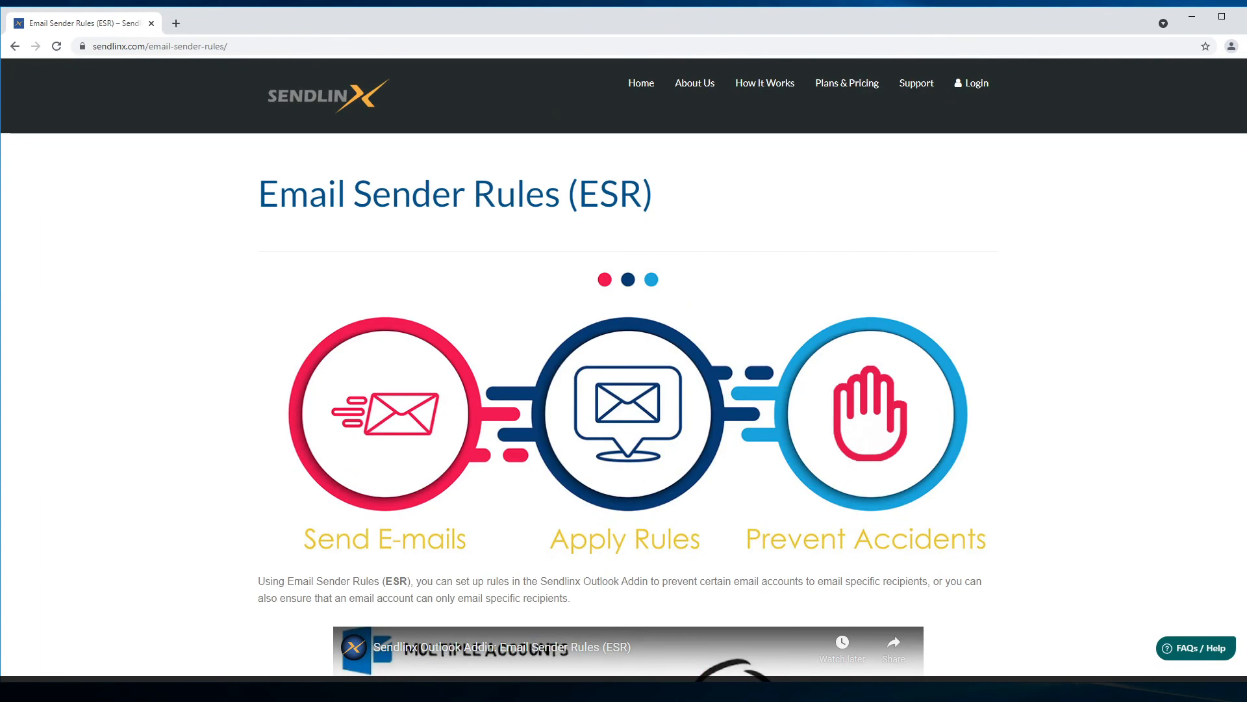